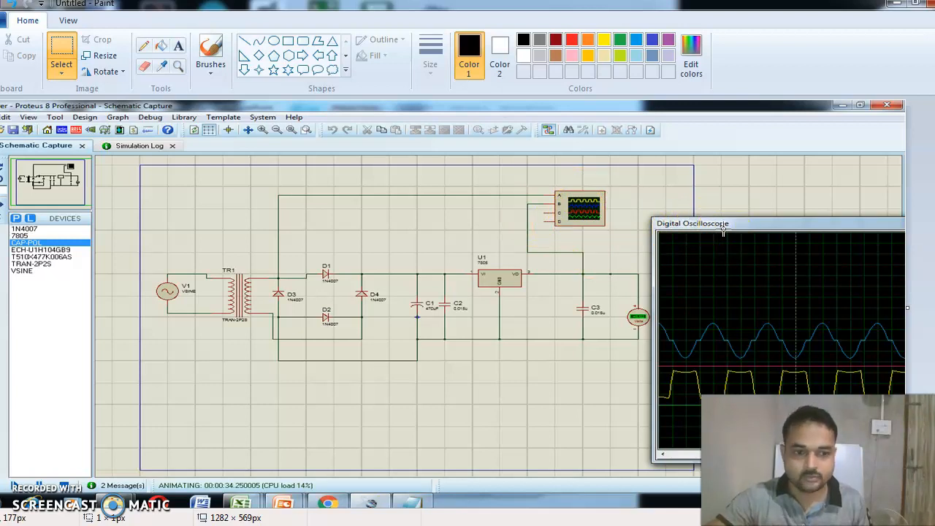
Launch a second instance of Proteus 8 Professional from the Start menu.
left_click(13, 516)
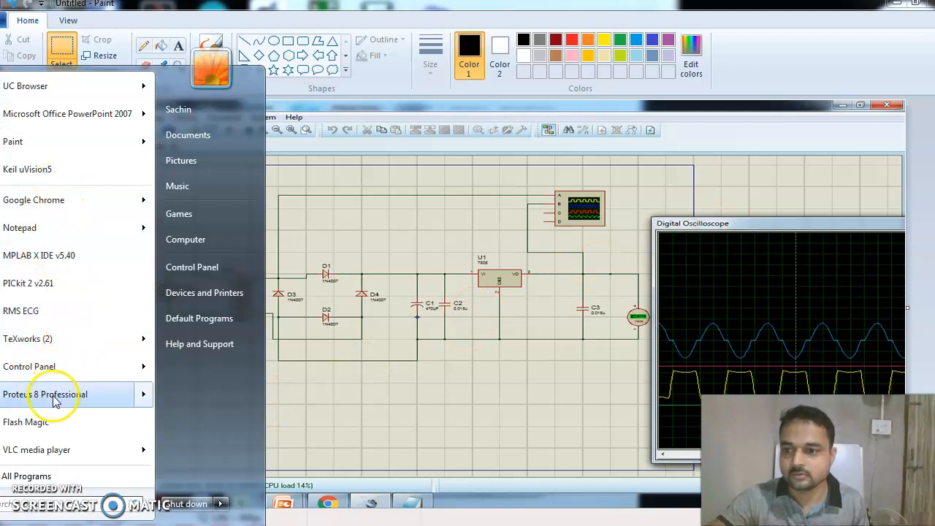
left_click(23, 398)
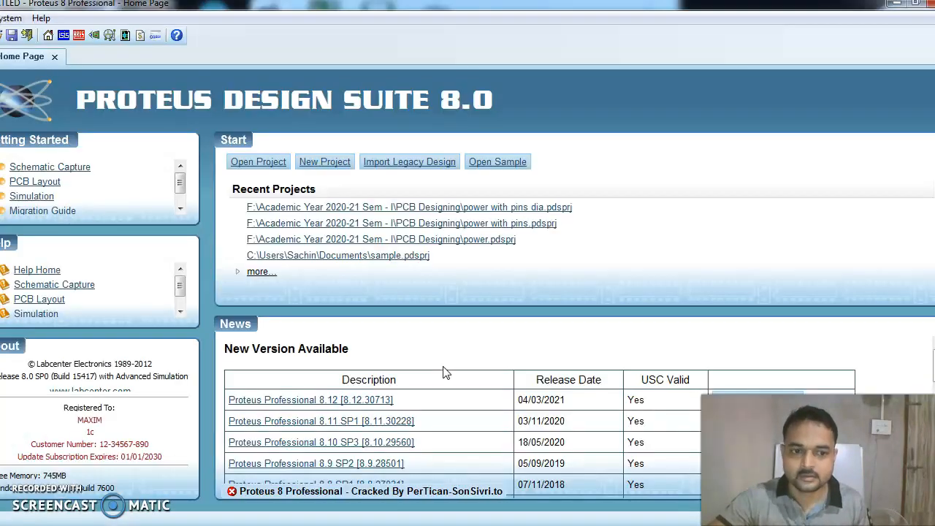
left_click(392, 380)
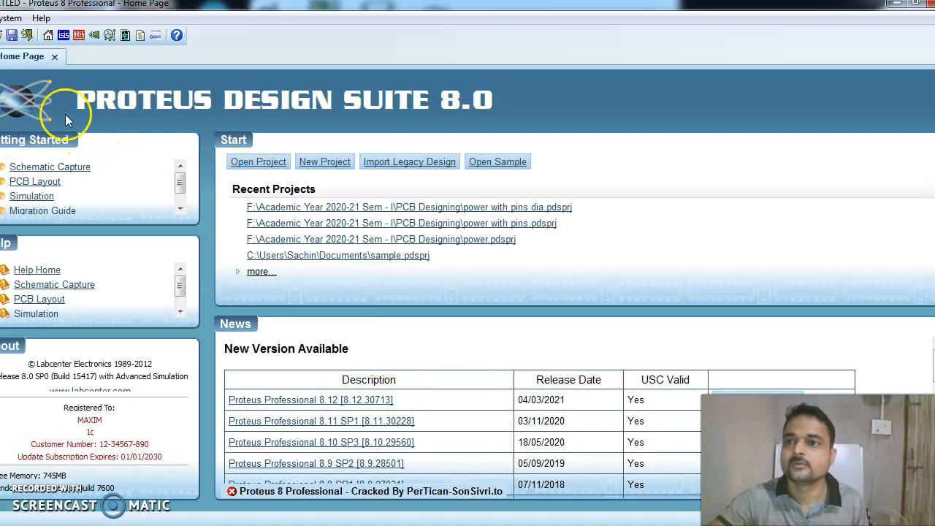
Restore the new Home Page window to a smaller size and move it right, beside the simulation.
left_click(916, 5)
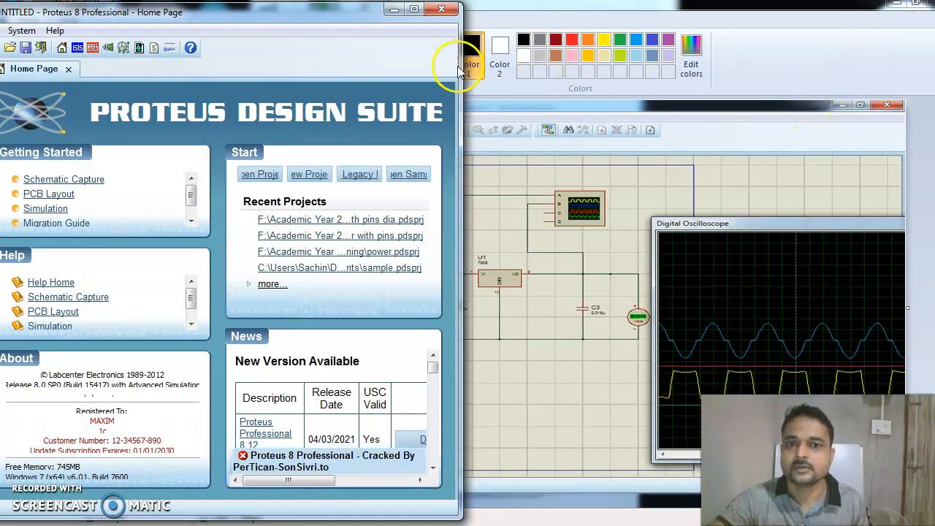
left_click(345, 19)
left_click_drag(345, 22, 475, 16)
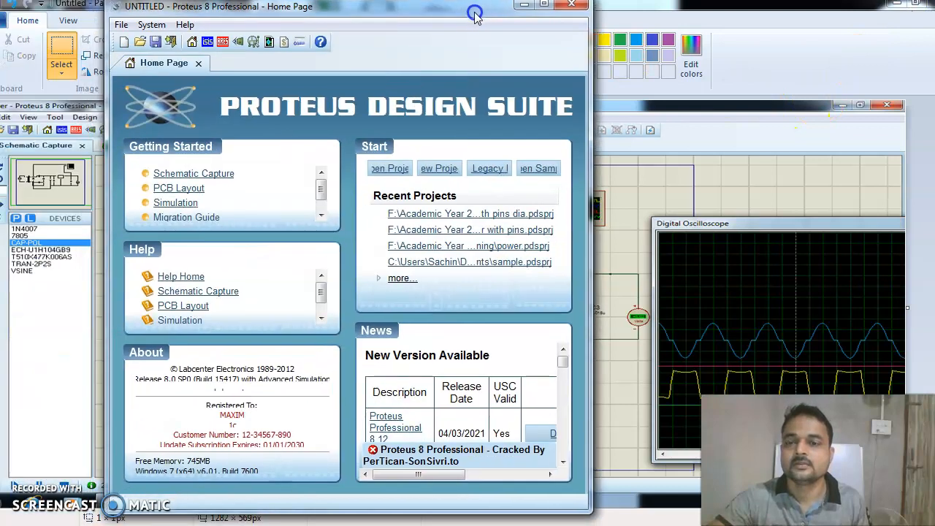
Start a new project and name it 'rectifier'.
left_click(125, 45)
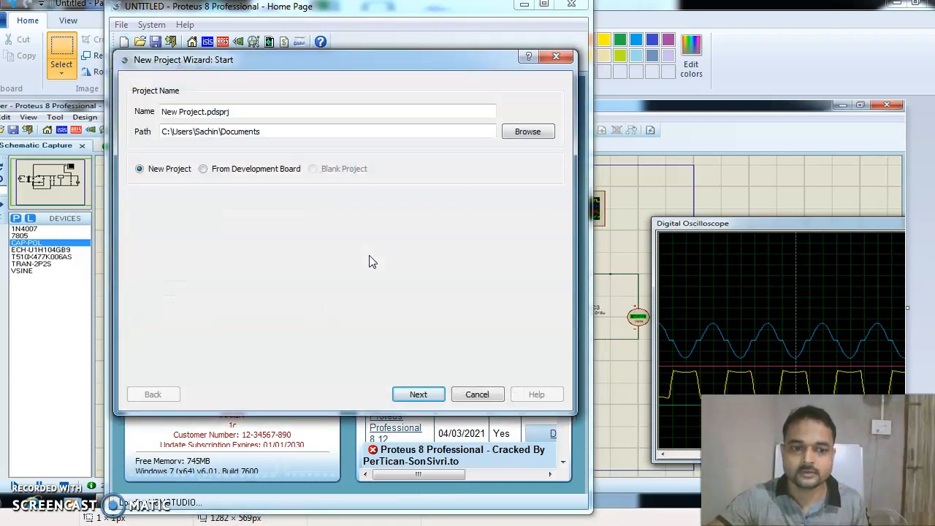
left_click(206, 112)
left_click_drag(206, 112, 108, 132)
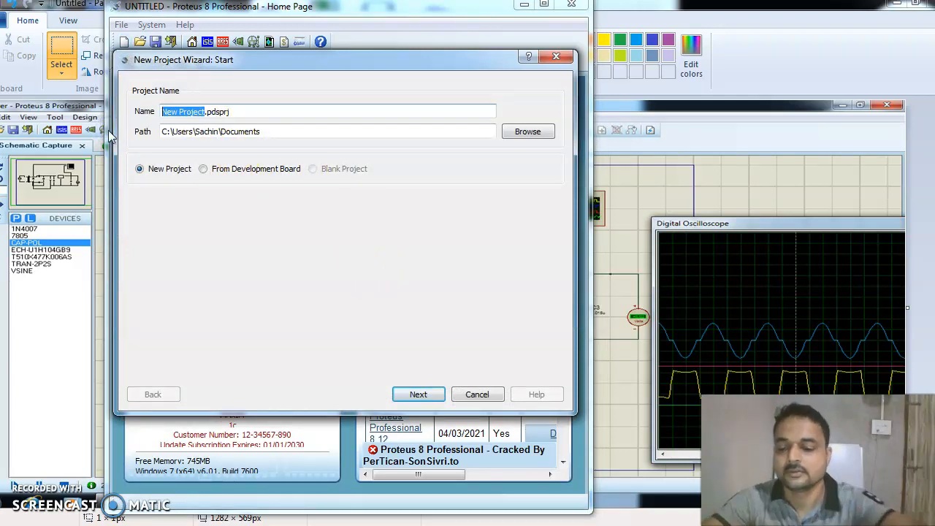
left_click_drag(109, 136, 92, 137)
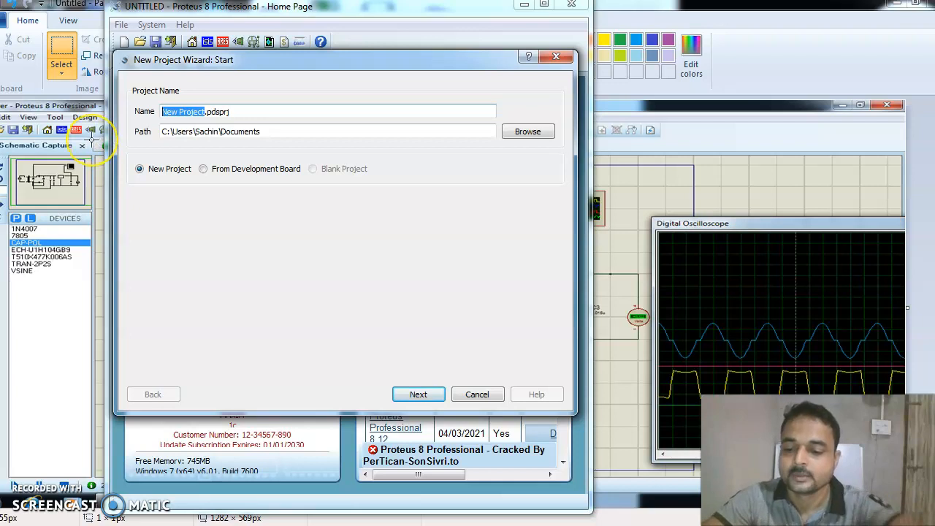
type("rectifie")
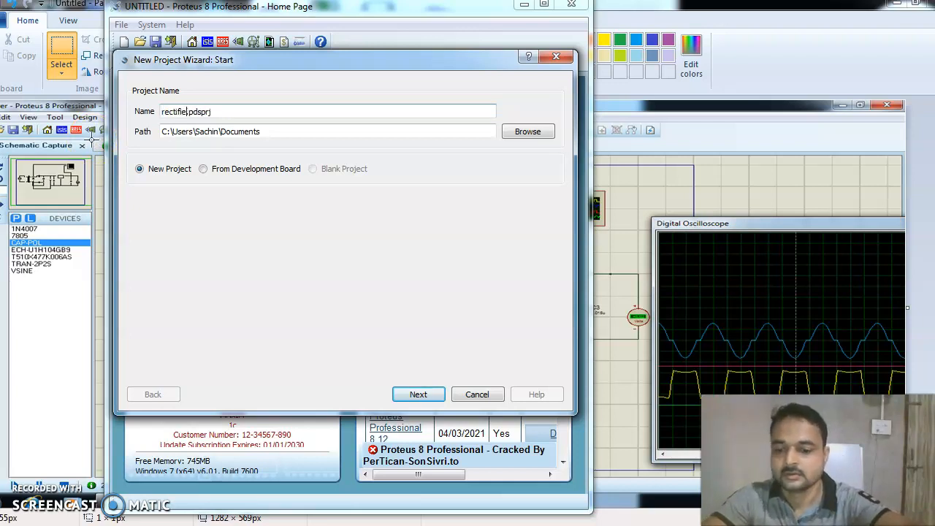
type("r")
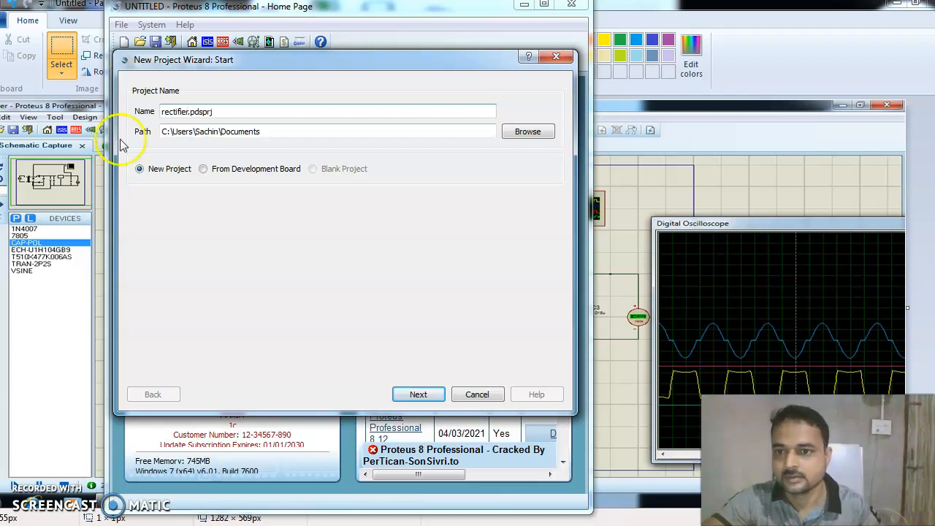
Keep the default Documents folder and skip past the Schematic, PCB and Firmware steps.
left_click(523, 130)
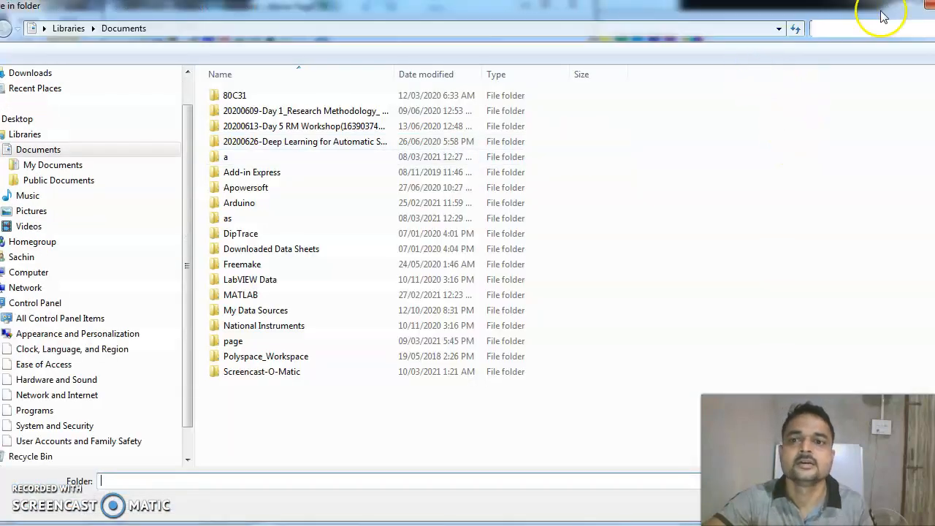
left_click(930, 5)
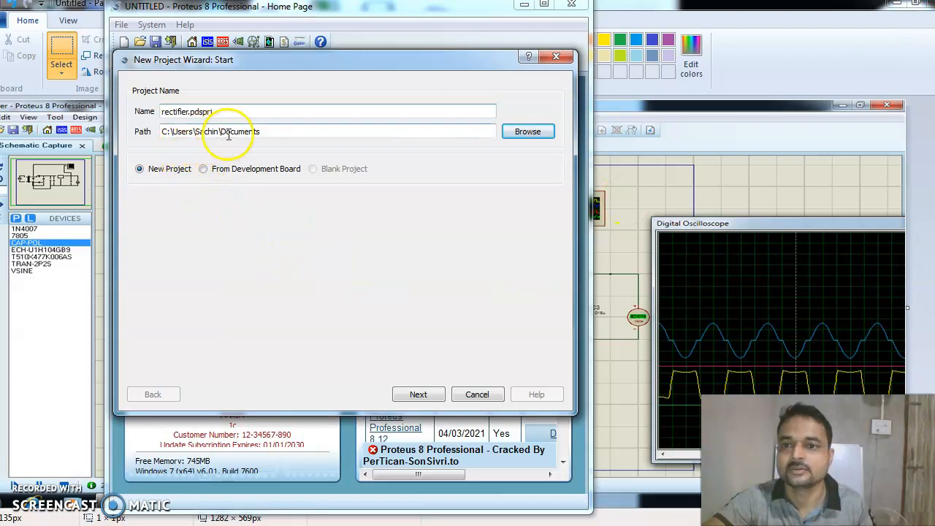
left_click(419, 395)
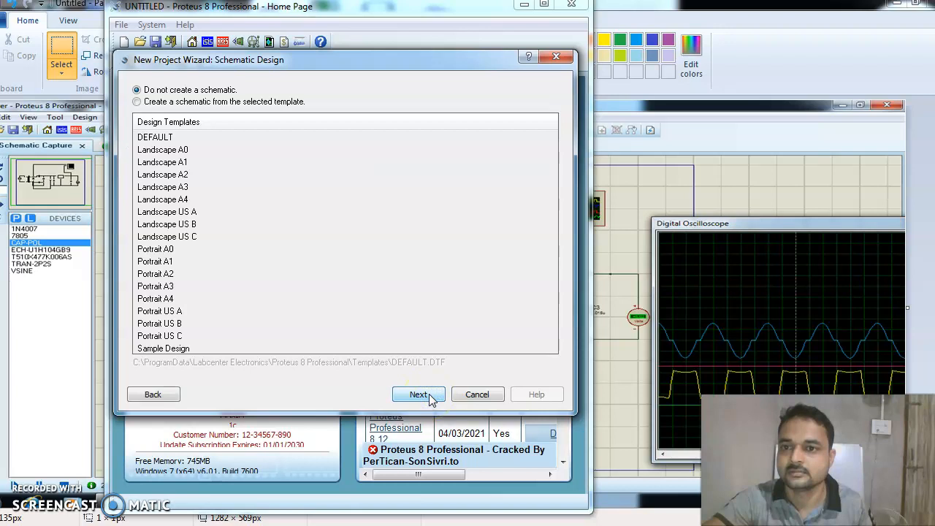
left_click(411, 396)
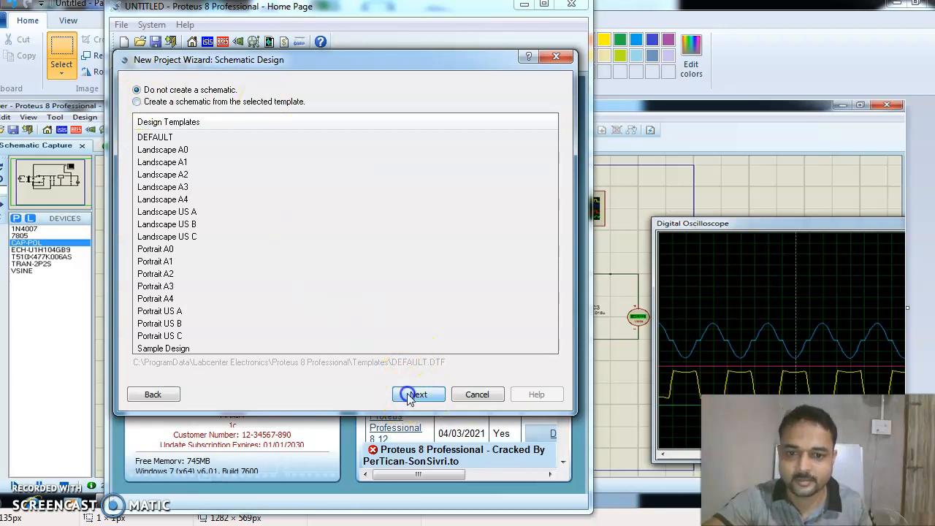
left_click(411, 396)
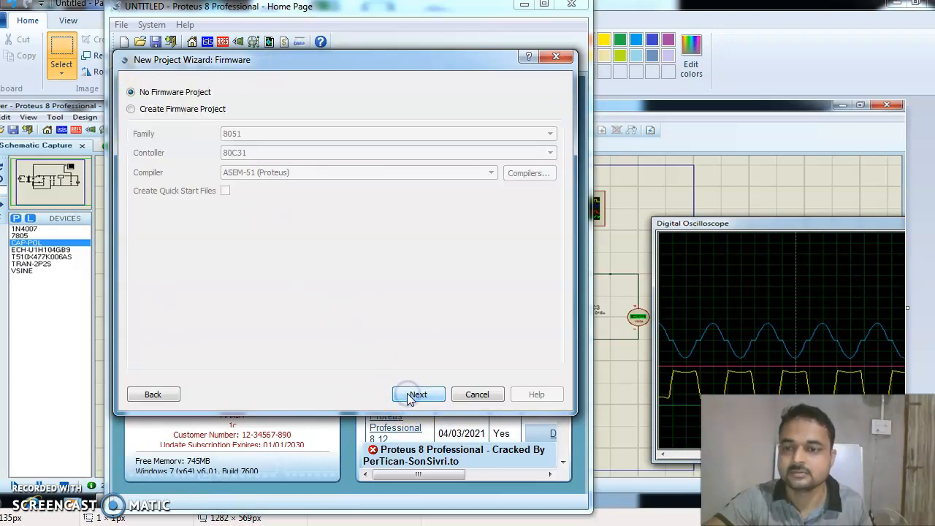
left_click(414, 395)
Finish the wizard to create the rectifier project, then try the toolbar buttons.
left_click(417, 394)
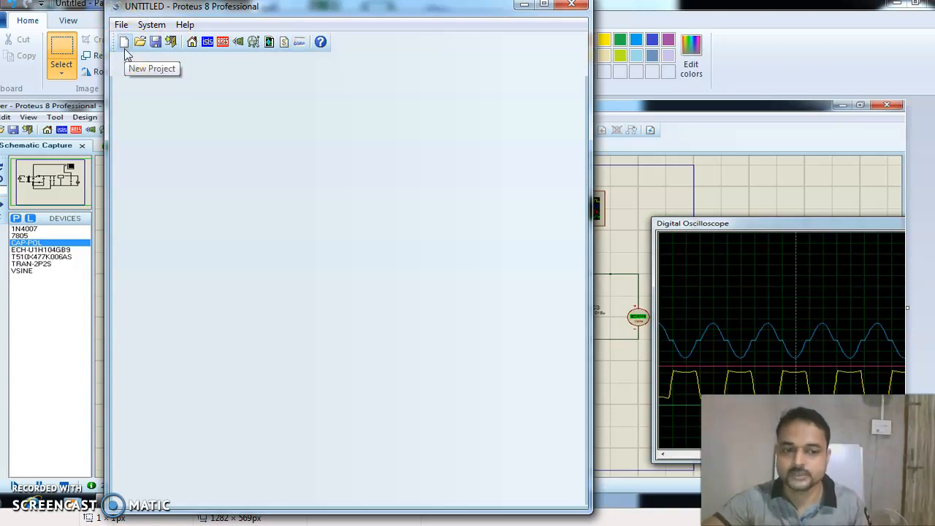
left_click(154, 46)
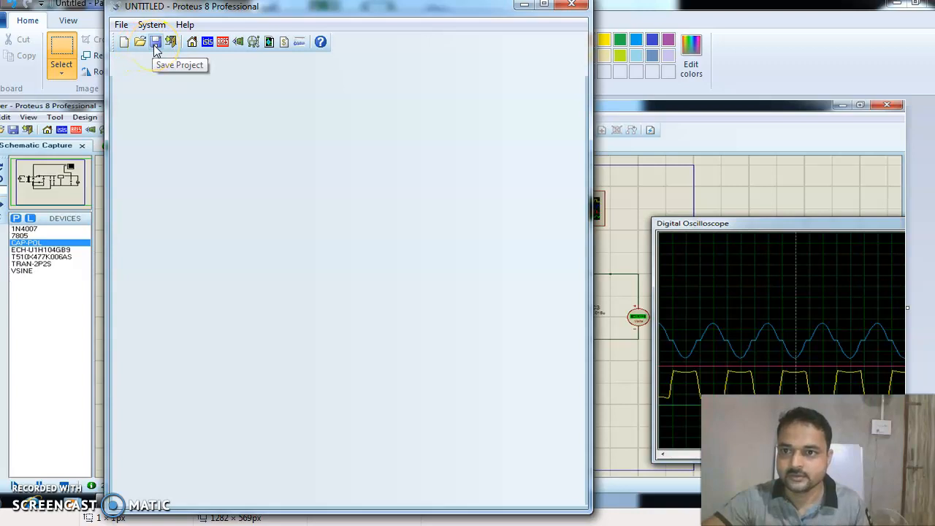
left_click(172, 44)
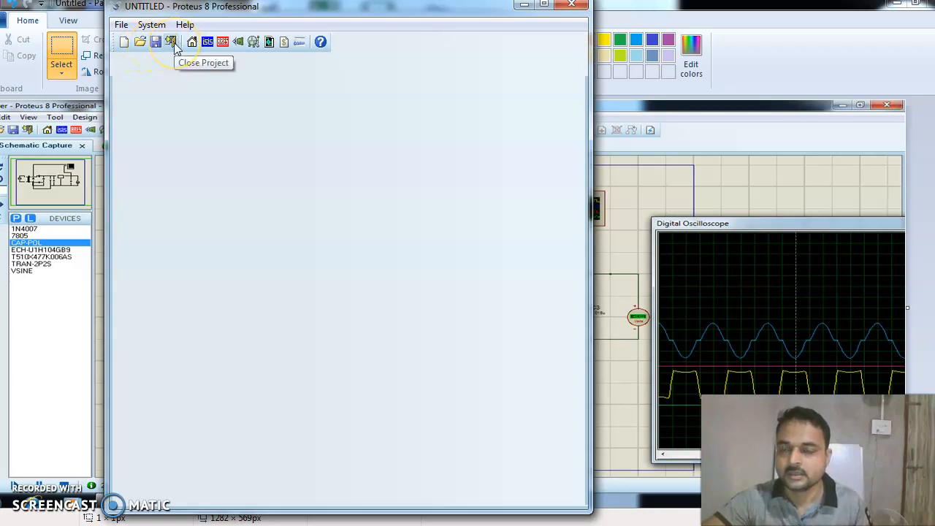
left_click(193, 45)
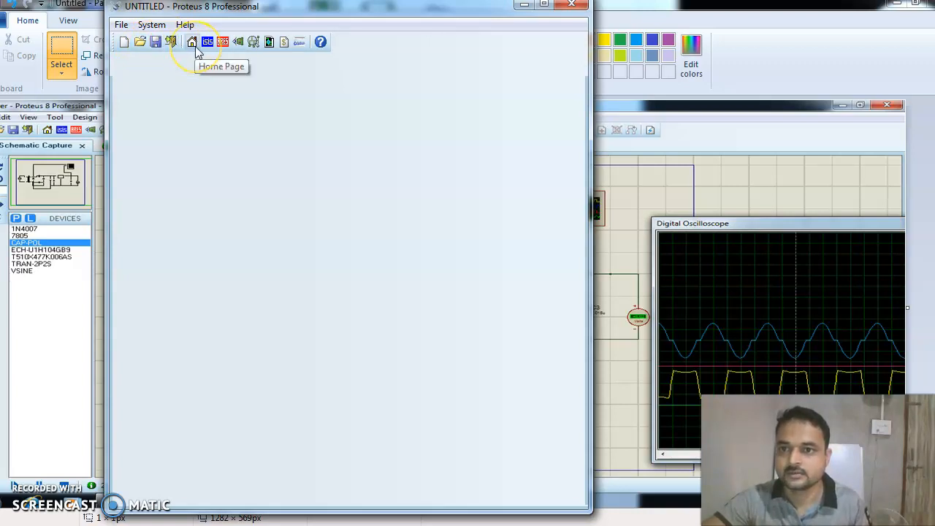
left_click(209, 47)
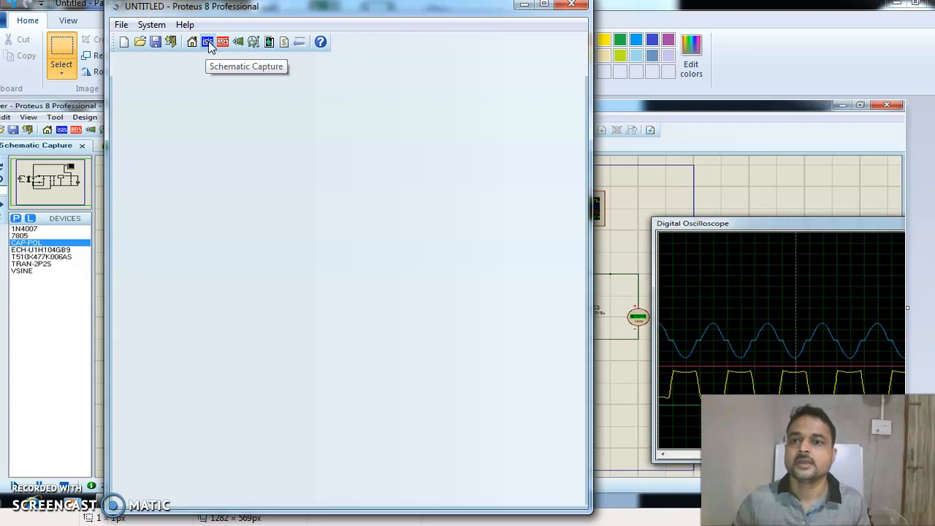
left_click(209, 43)
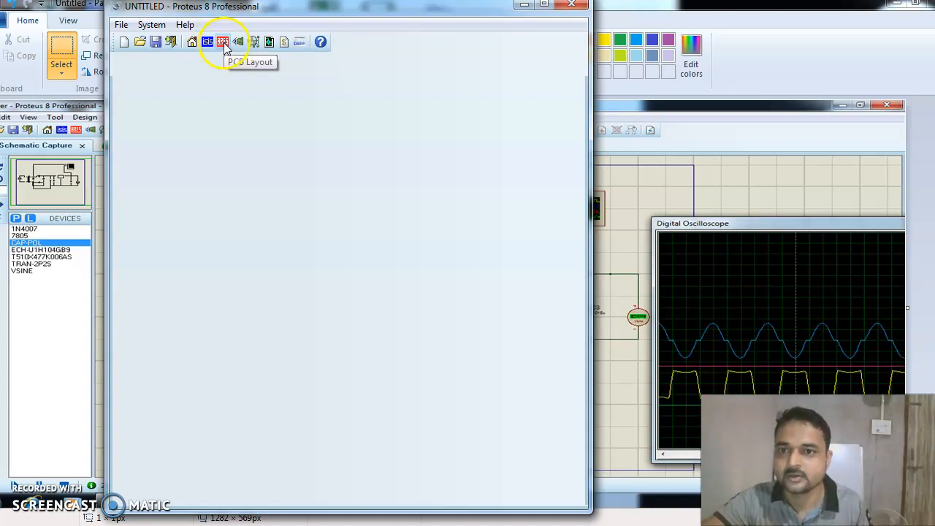
Open an empty Schematic Capture sheet for the rectifier project from the toolbar.
left_click(272, 46)
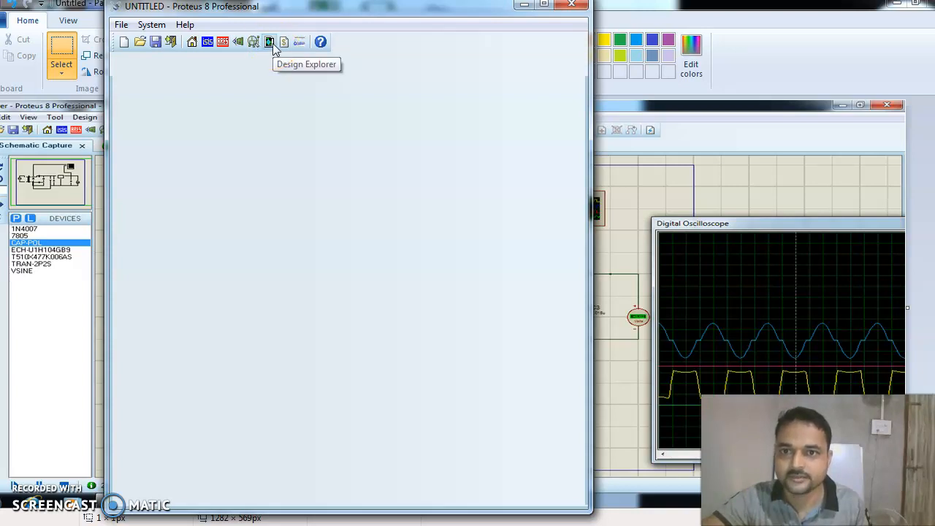
left_click(284, 45)
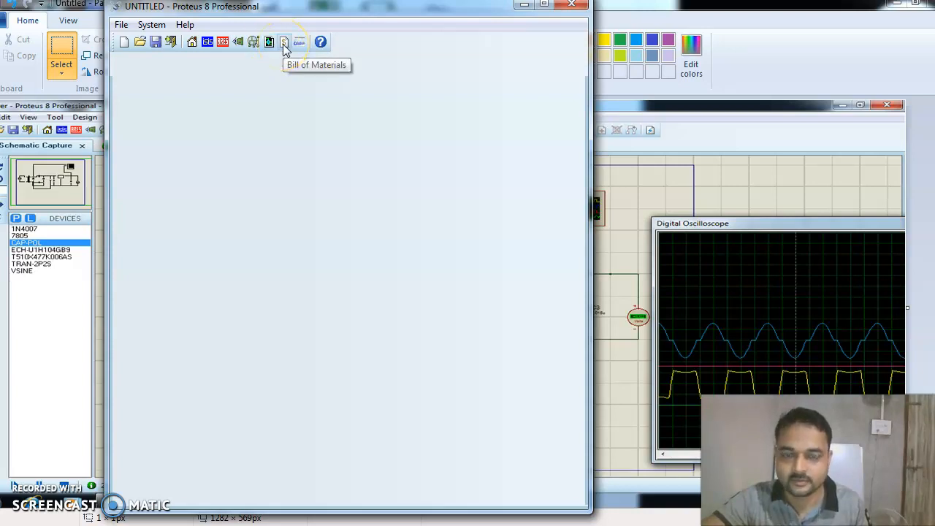
left_click(298, 45)
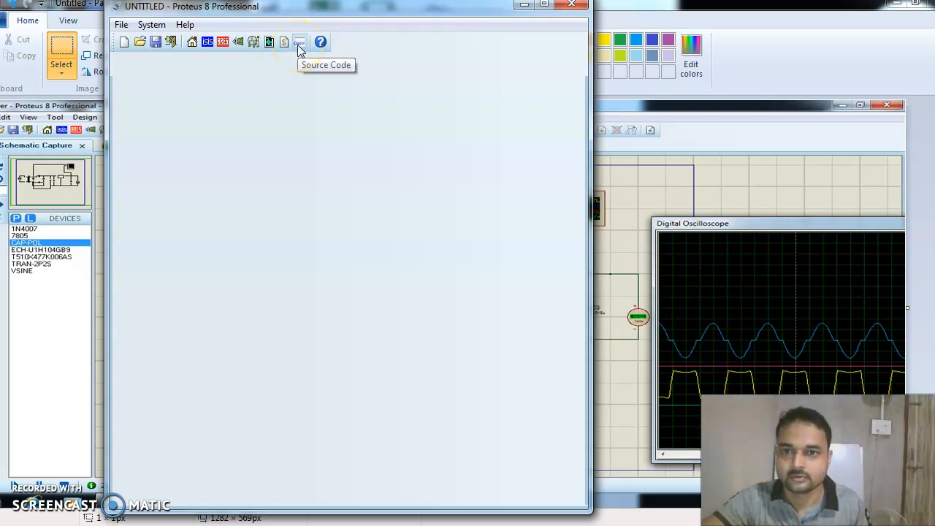
left_click(322, 47)
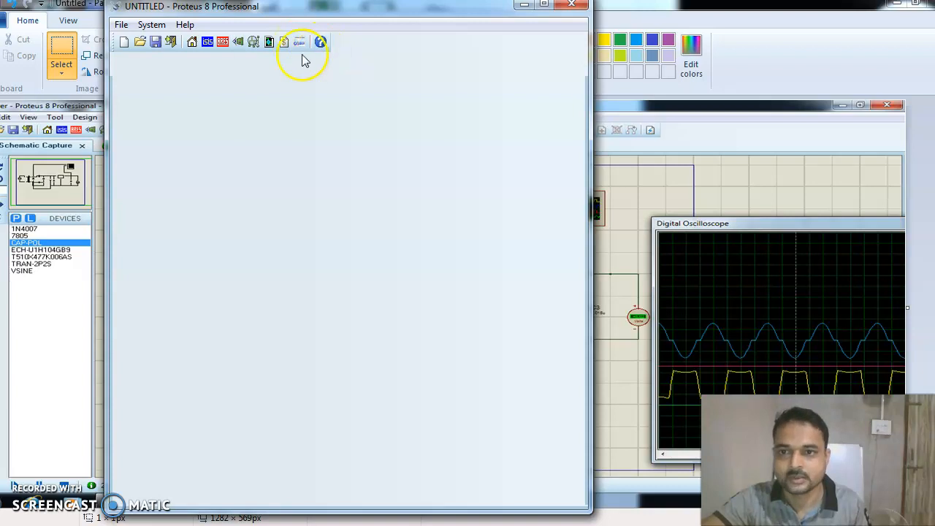
left_click(207, 44)
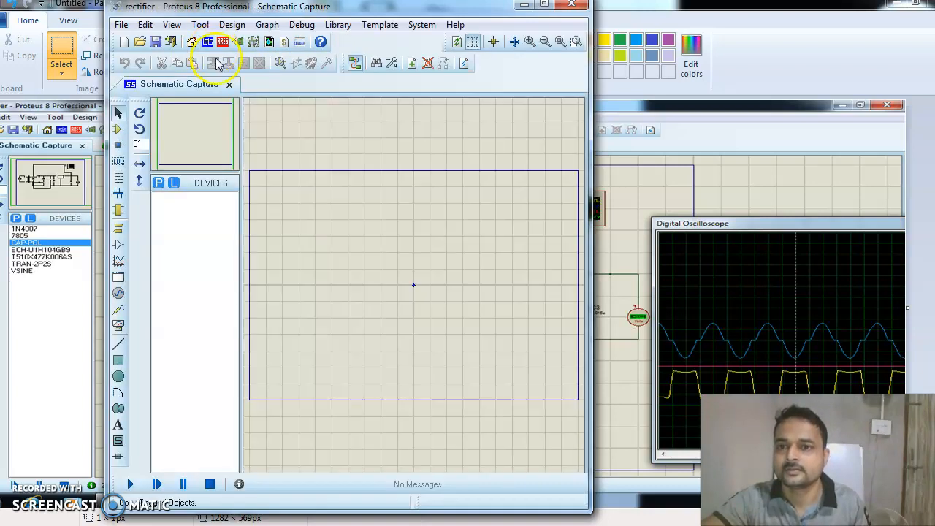
Maximize the schematic window, restore it, and nudge it slightly lower.
left_click(543, 7)
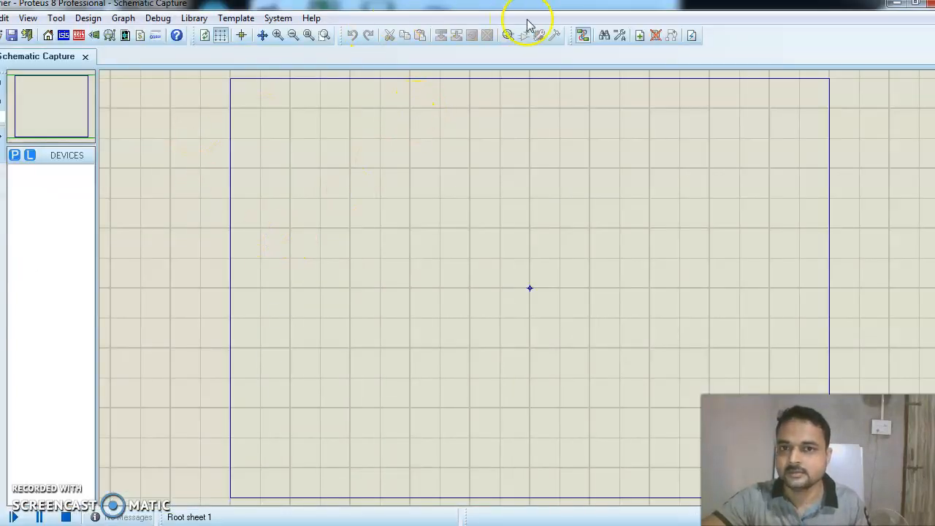
left_click(914, 8)
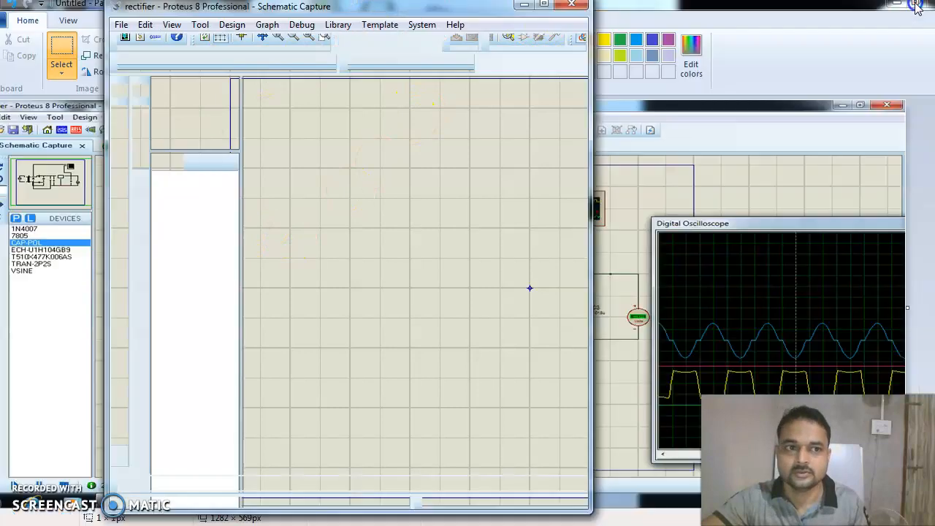
left_click_drag(482, 15, 478, 23)
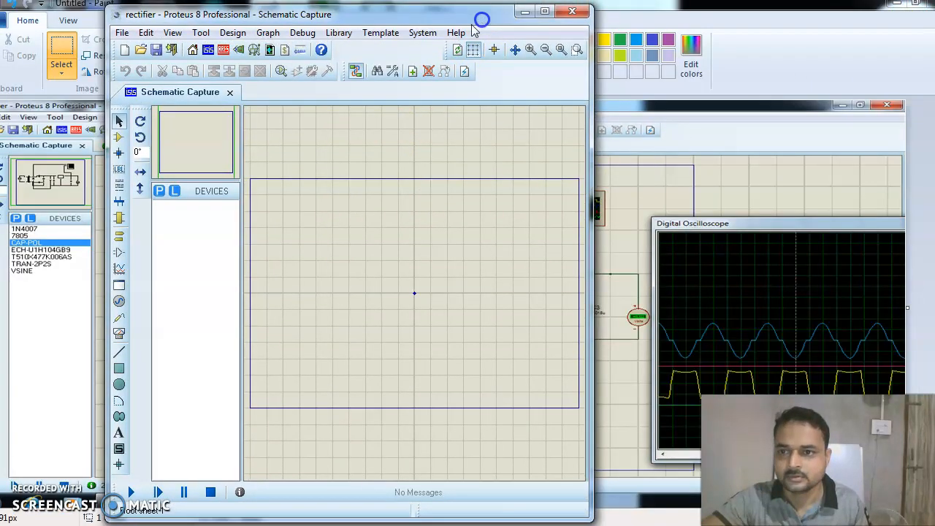
Switch to Component Mode and open Pick Devices from the libraries.
left_click(119, 125)
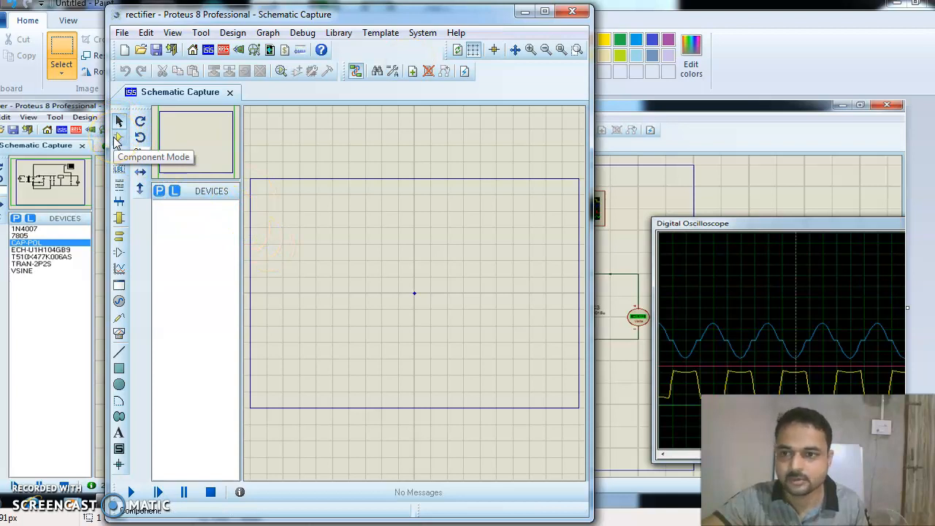
left_click(118, 153)
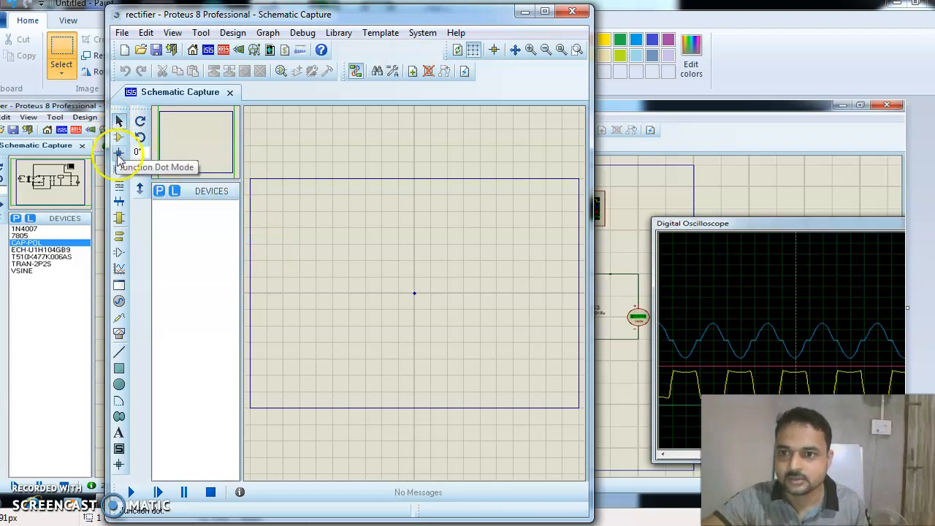
left_click(160, 191)
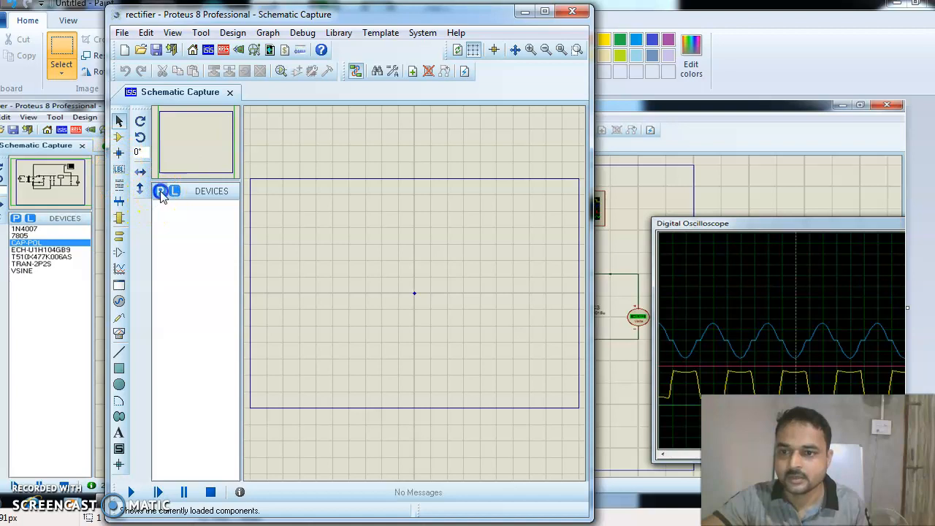
Search the device library for 'Sin' within the Simulator Primitives category.
left_click(286, 151)
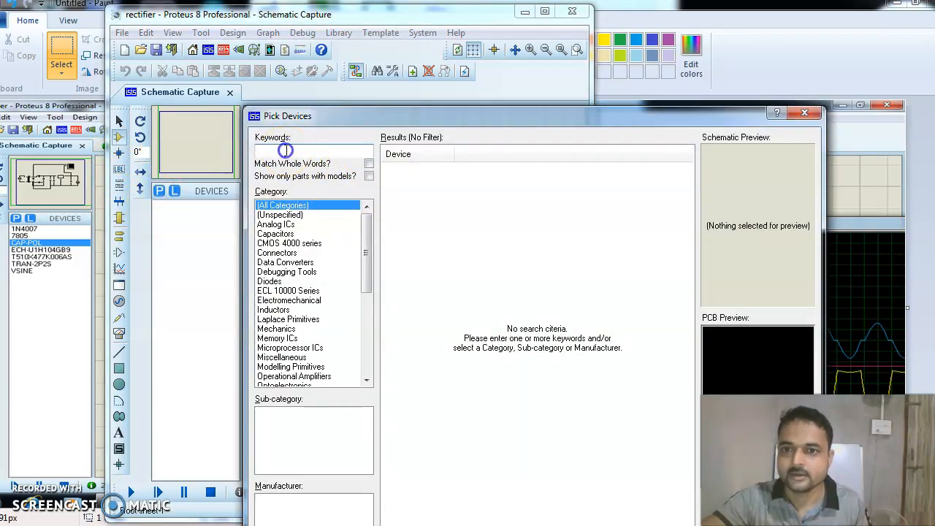
type("AC S")
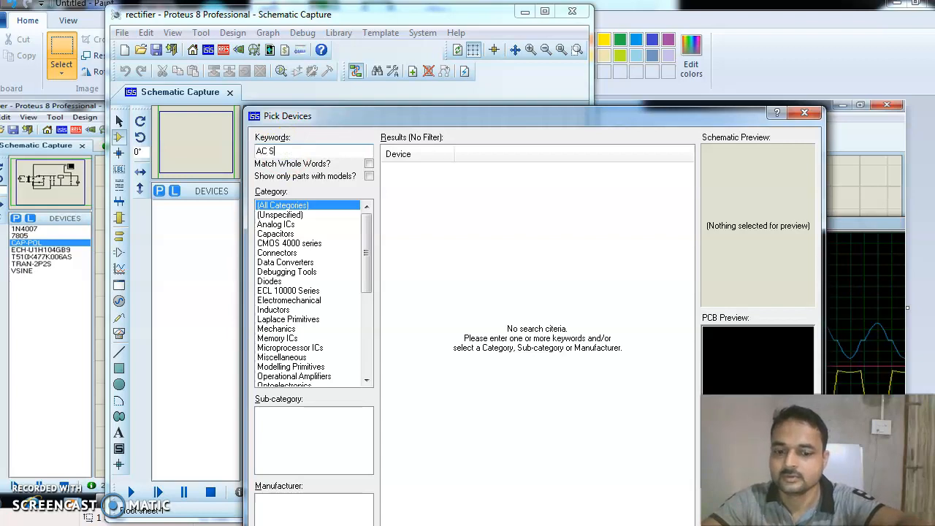
type("ource")
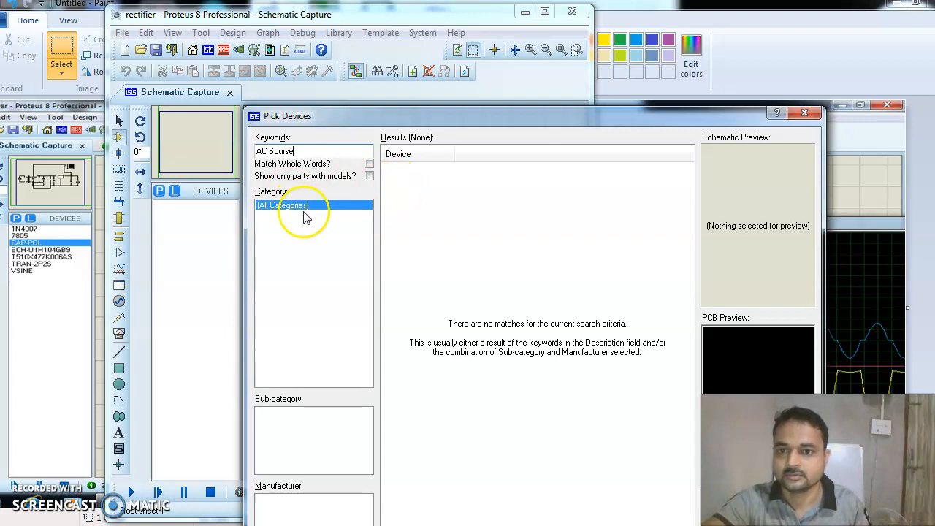
key("BackSpace")
key("BackSpace")
type("s")
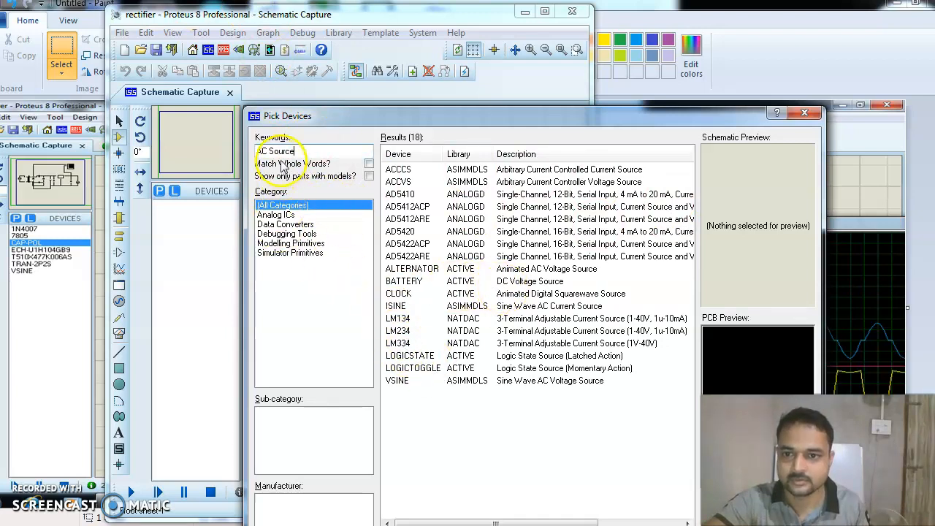
left_click_drag(295, 151, 142, 155)
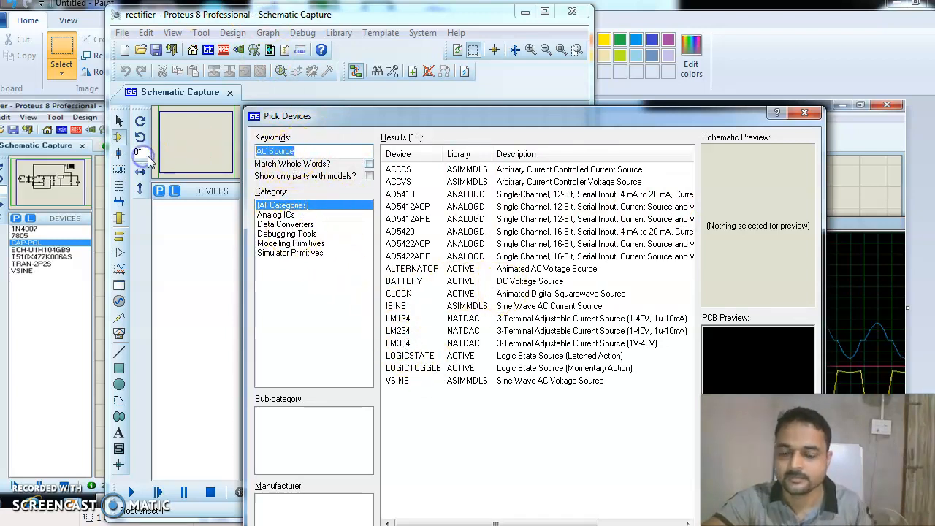
type("P")
key("BackSpace")
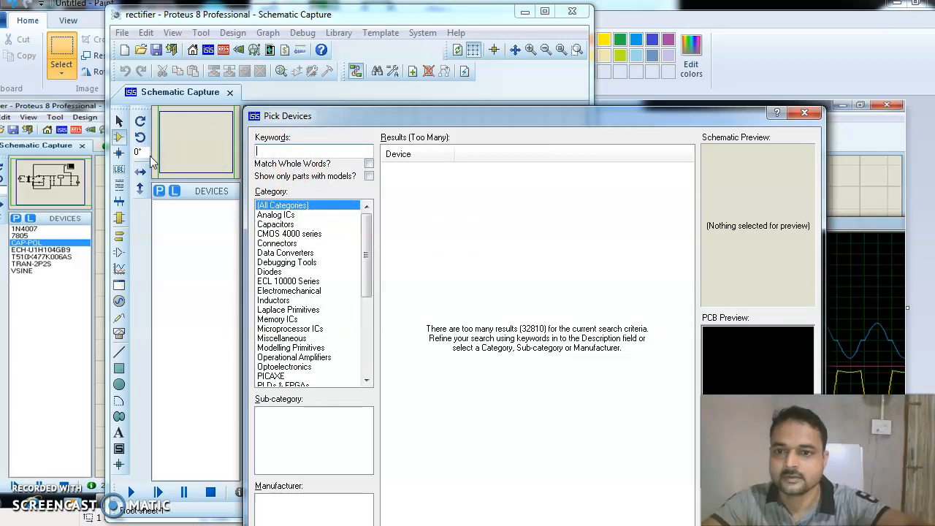
type("Sine")
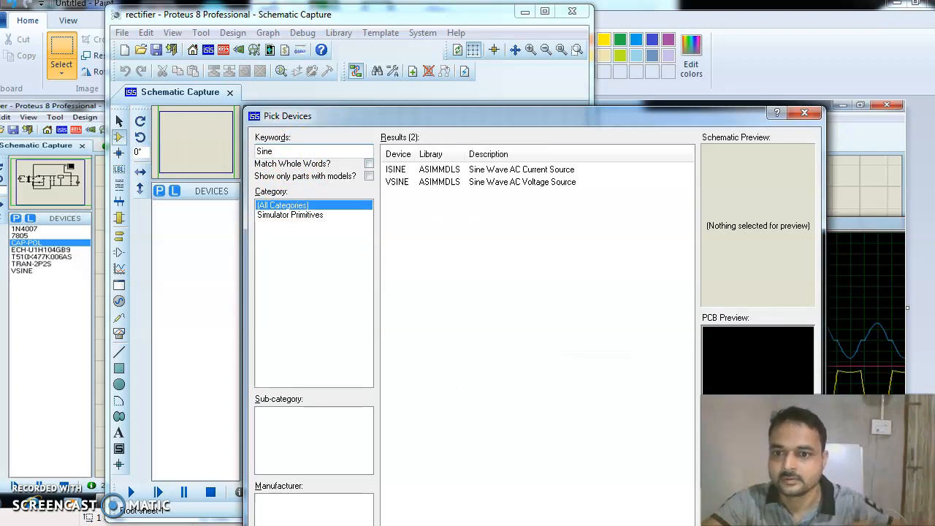
left_click(296, 215)
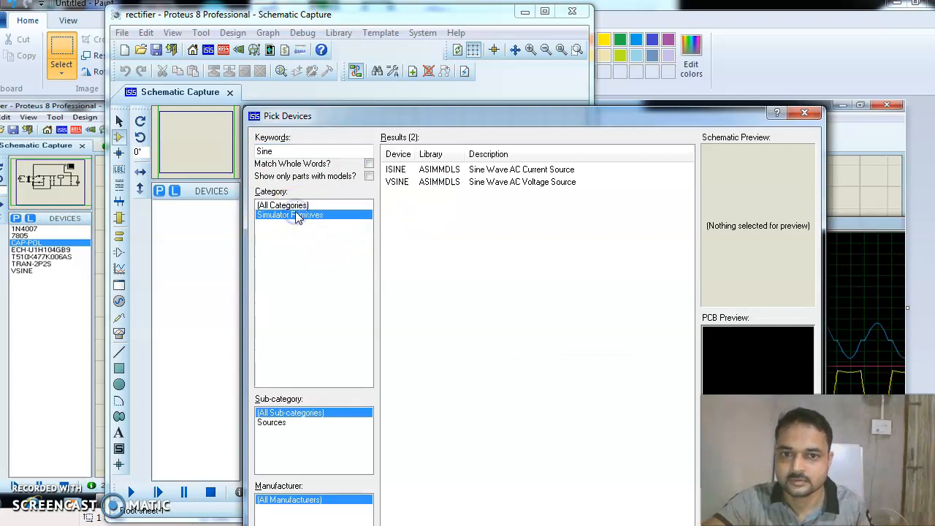
Add the VSINE source to the device list and place it near the sheet's upper left.
left_click(462, 169)
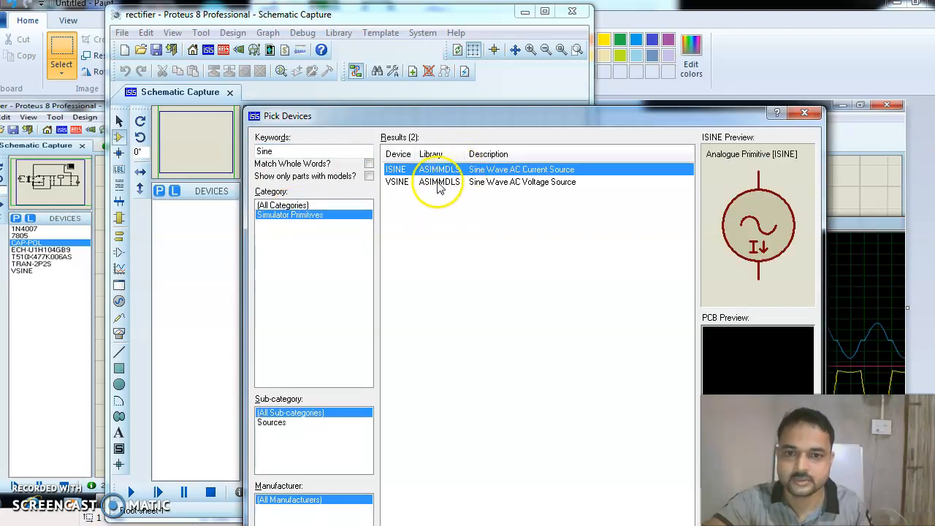
left_click(429, 182)
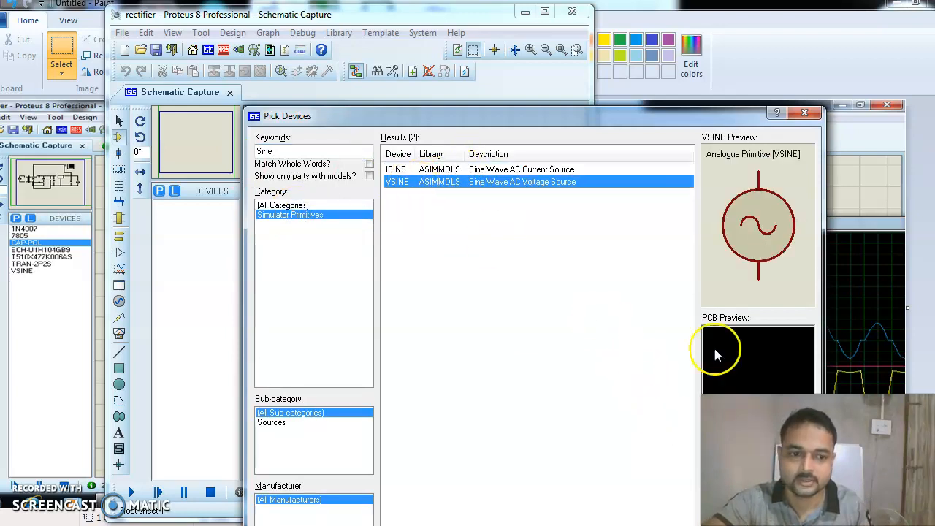
left_click_drag(674, 115, 598, 32)
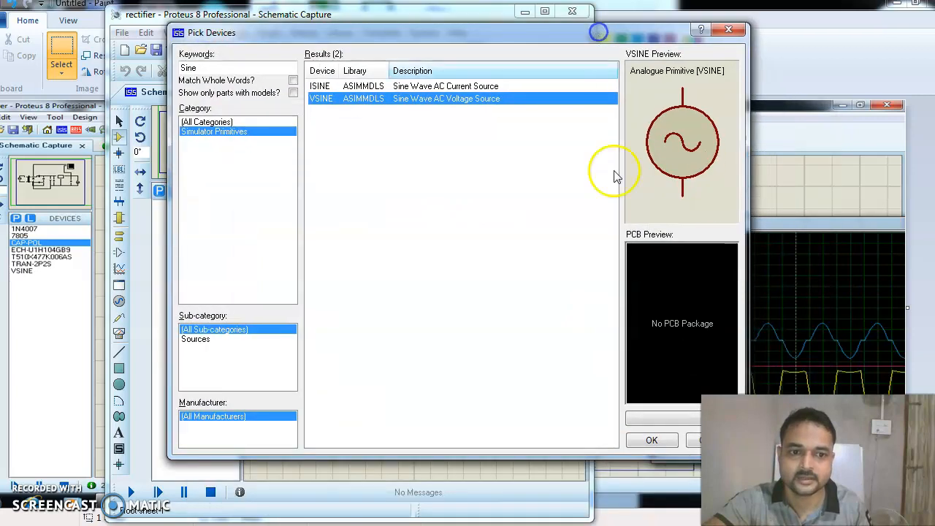
left_click(651, 440)
left_click(291, 218)
left_click(289, 249)
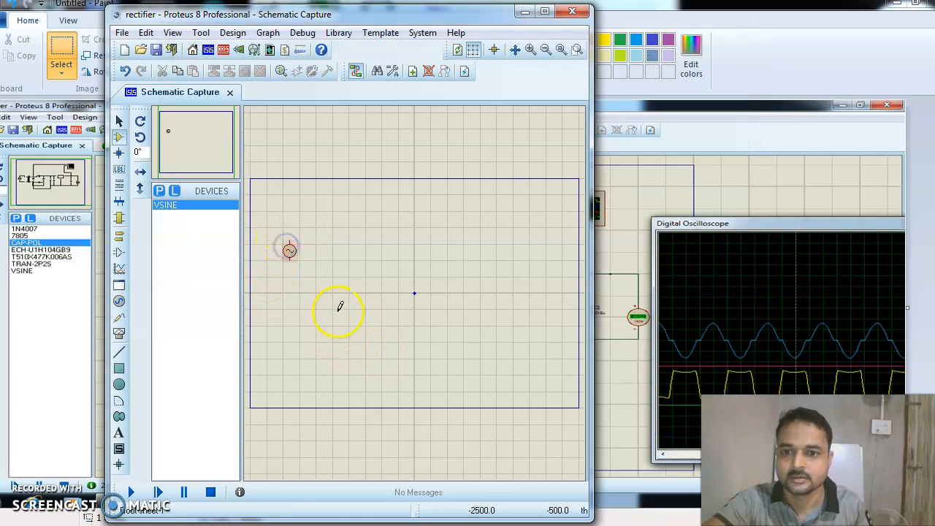
Find TRAN-2P2S with a 'Transformer' search, add it, and place it right of VSINE.
left_click(163, 192)
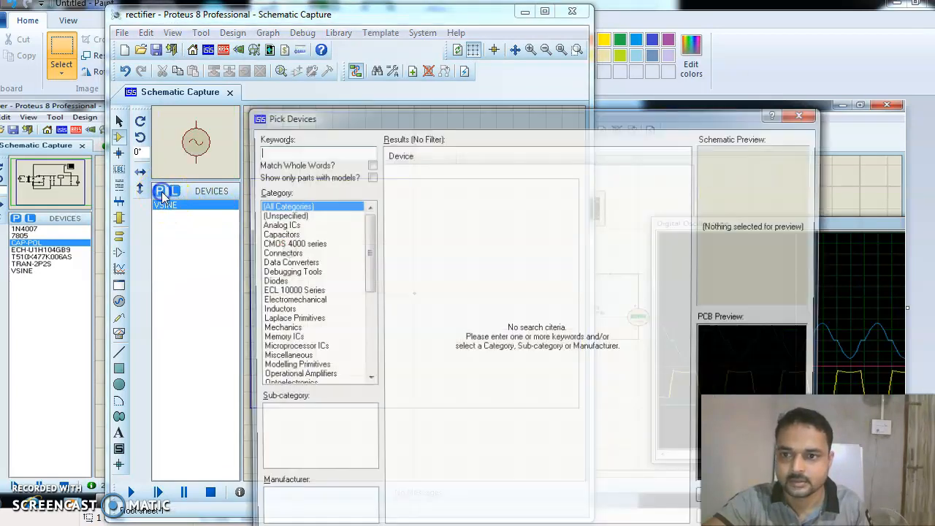
left_click(273, 155)
type("Transfor")
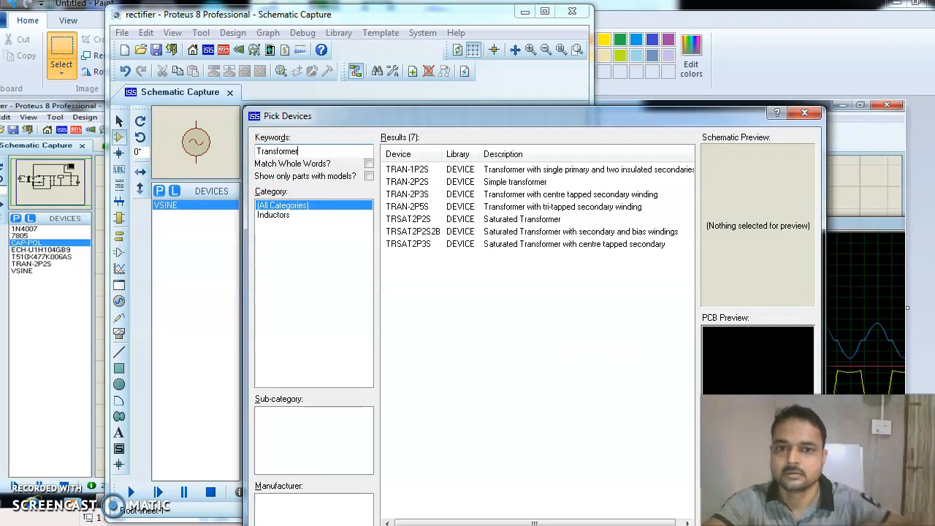
type("mer")
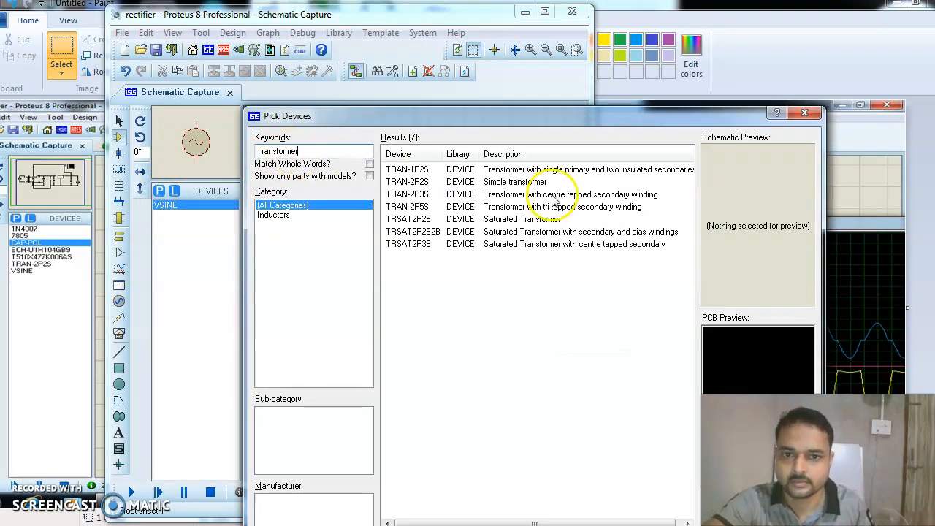
left_click(478, 183)
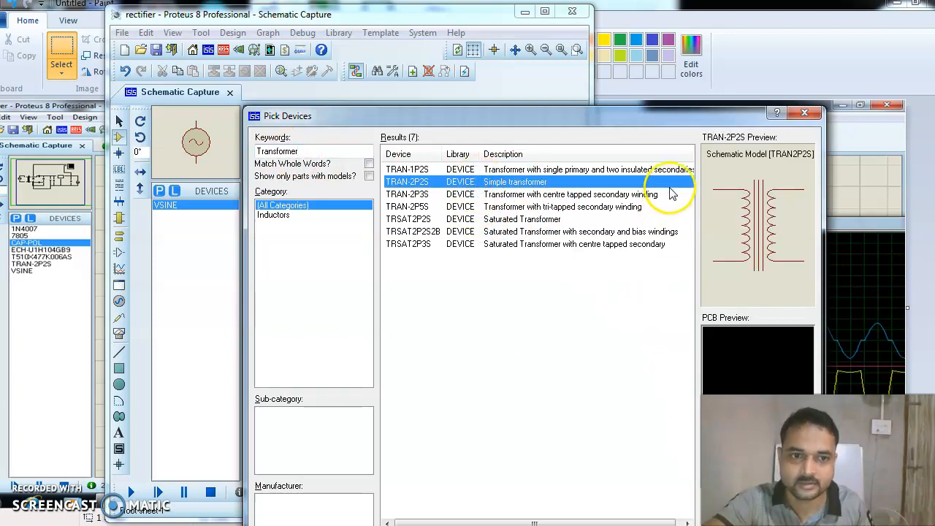
left_click_drag(678, 119, 615, 69)
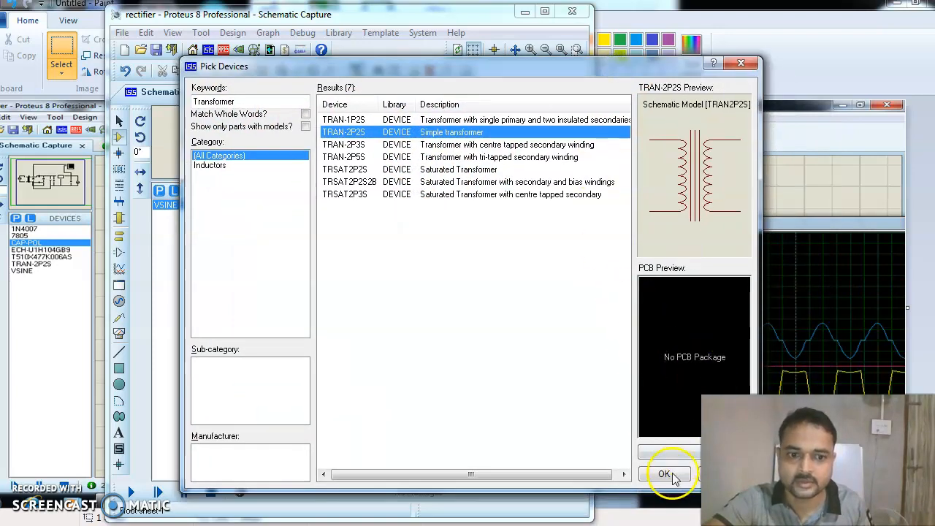
left_click(664, 476)
left_click(329, 276)
left_click(321, 267)
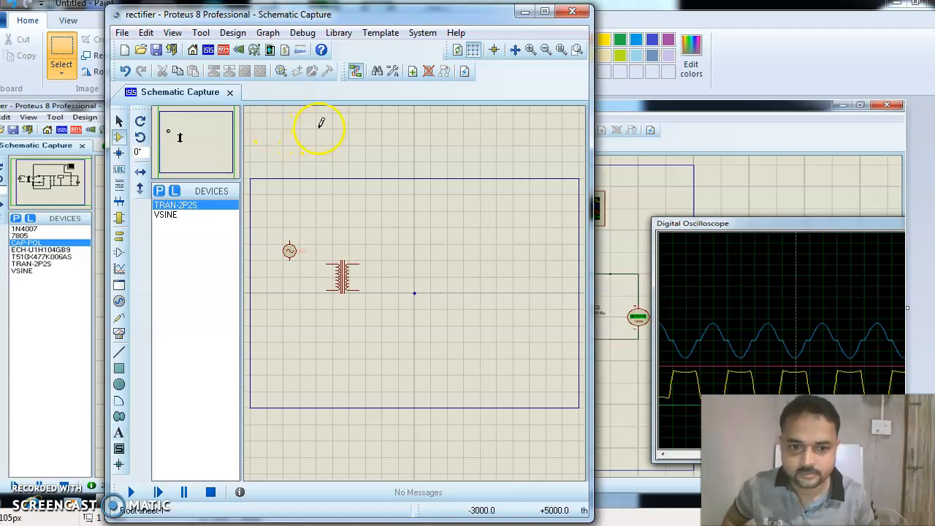
Move TR1 up beside VSINE and wire both source terminals to its primary pins.
left_click(346, 279)
left_click_drag(340, 273, 320, 250)
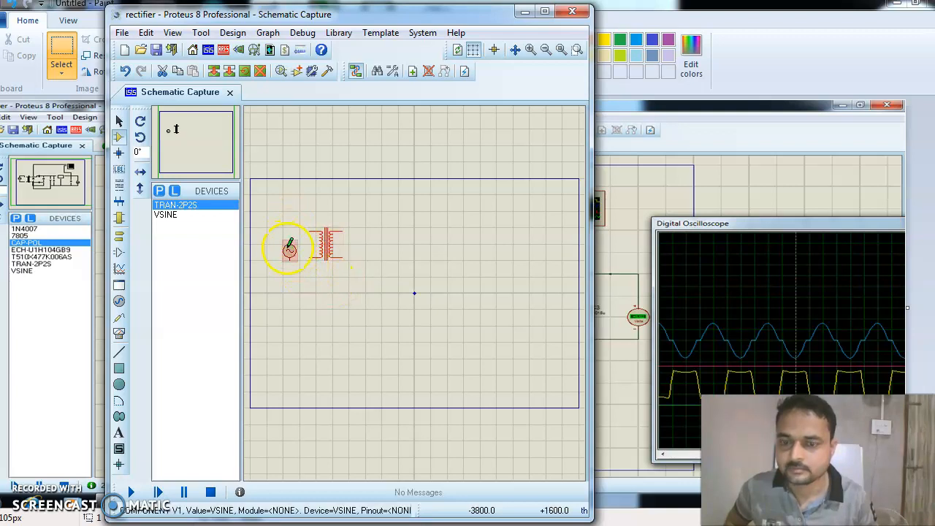
left_click(293, 234)
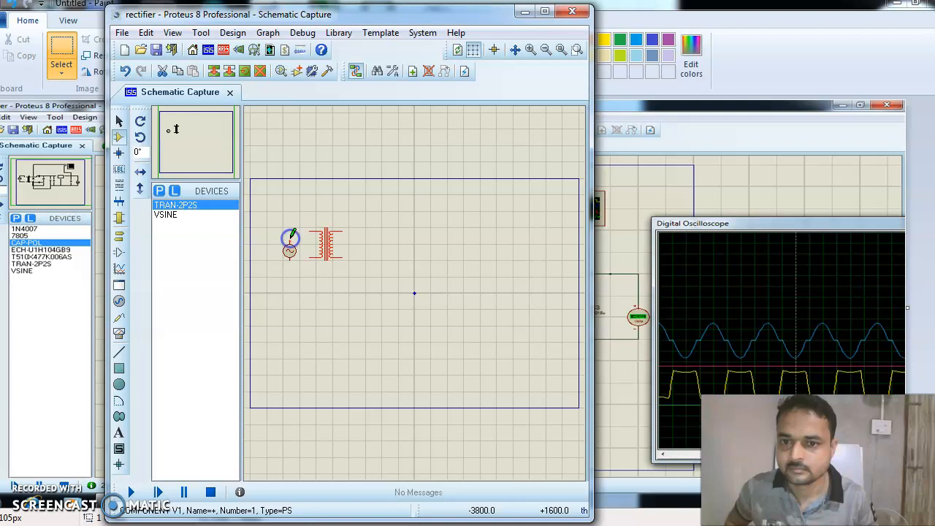
left_click(302, 223)
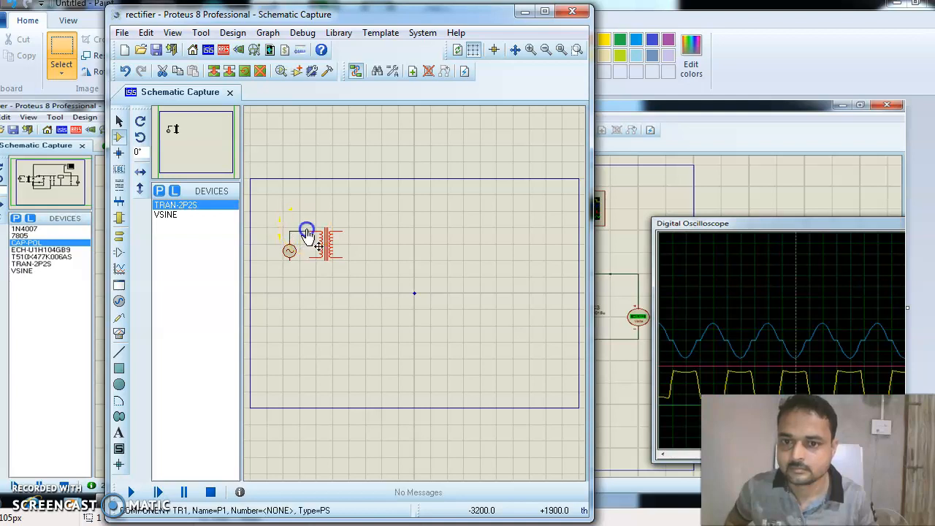
left_click(292, 259)
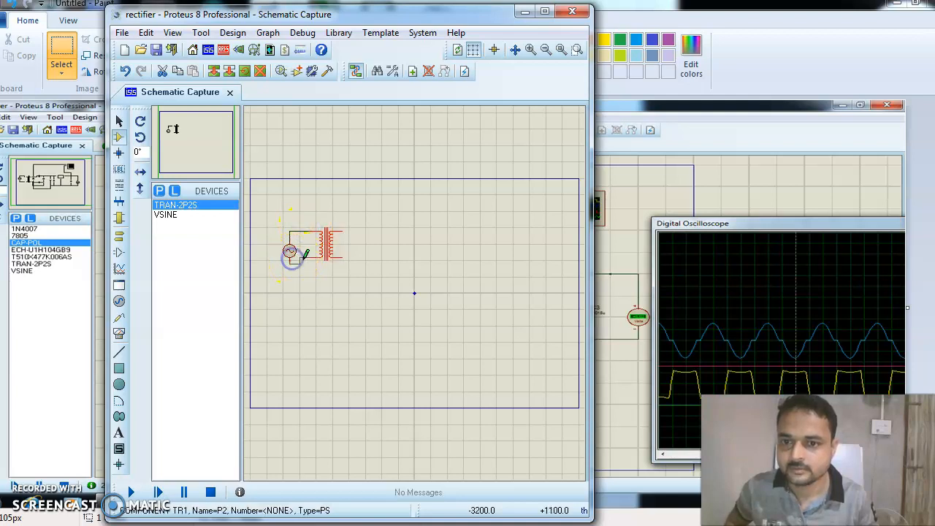
left_click(309, 258)
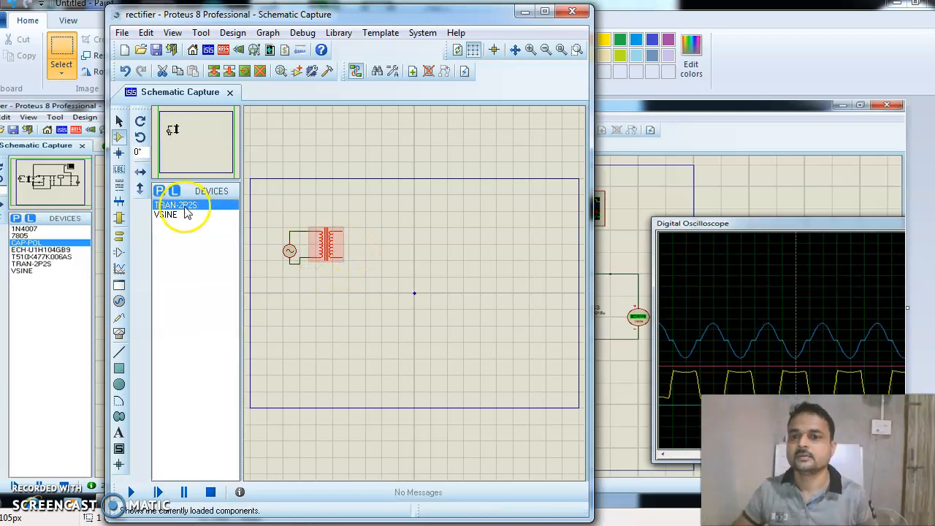
Search the device library for 'diode'.
left_click(159, 191)
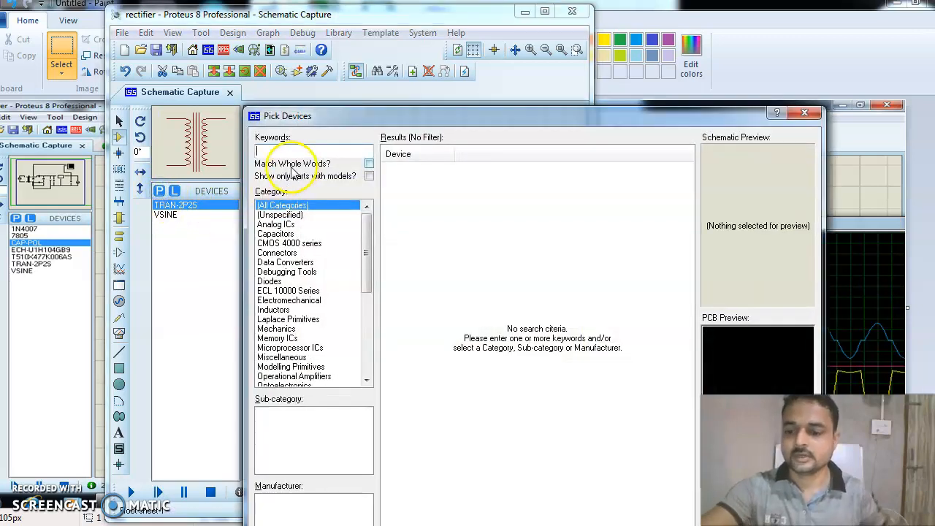
type("diof")
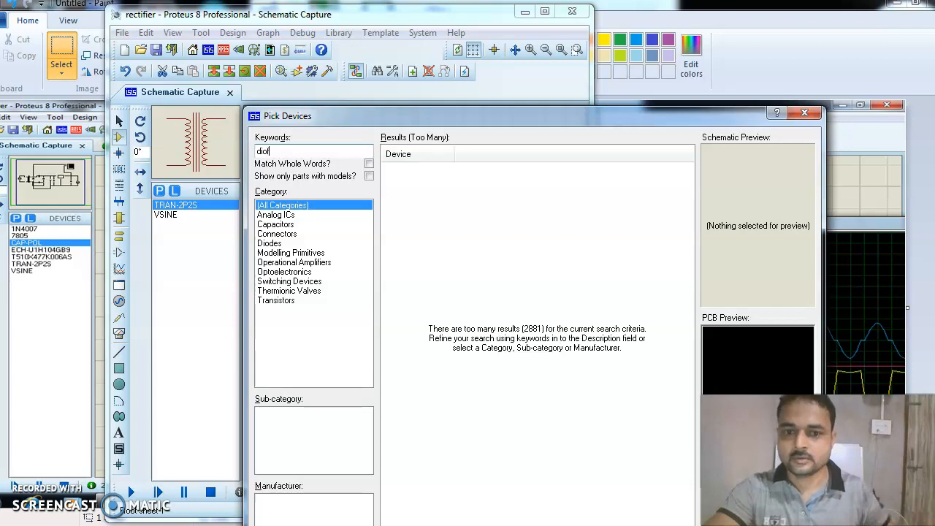
key("BackSpace")
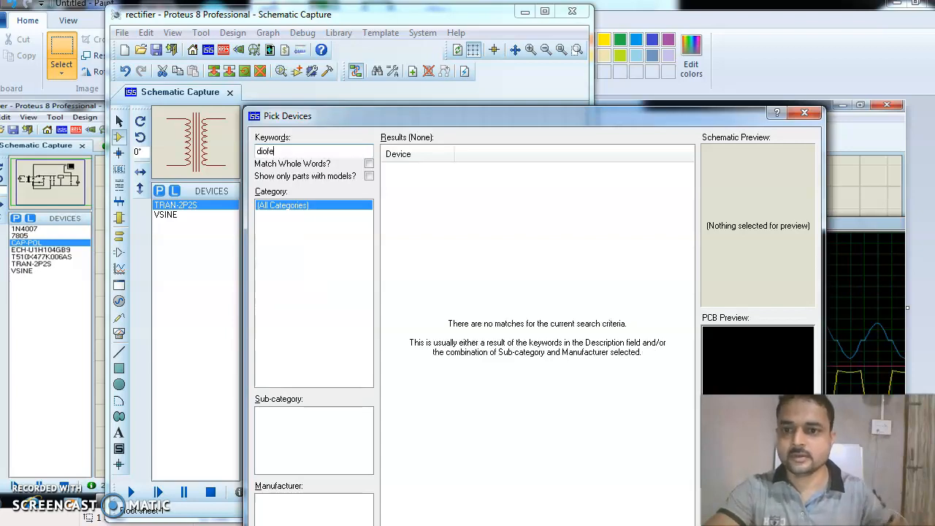
key("BackSpace")
key("BackSpace")
type("de")
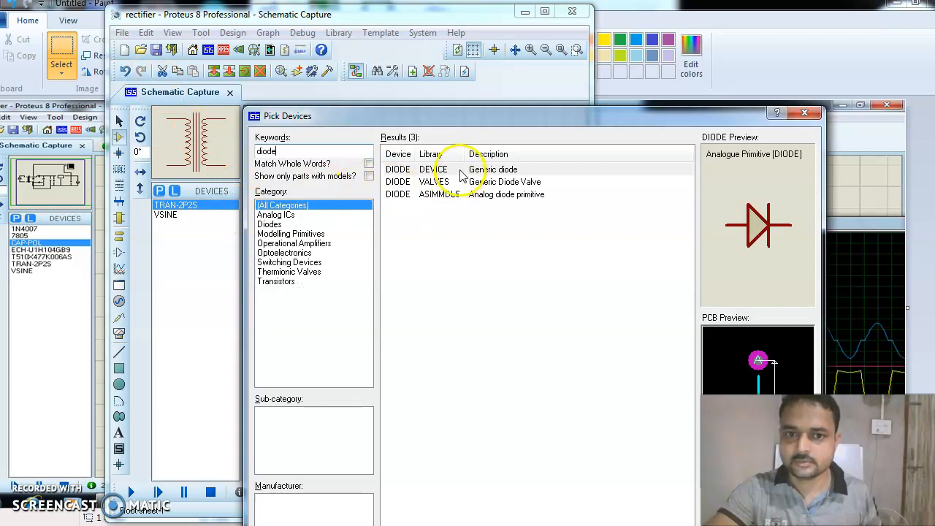
Add the generic DIODE from the DEVICE library and place D1 right of the transformer.
left_click(452, 169)
left_click(470, 182)
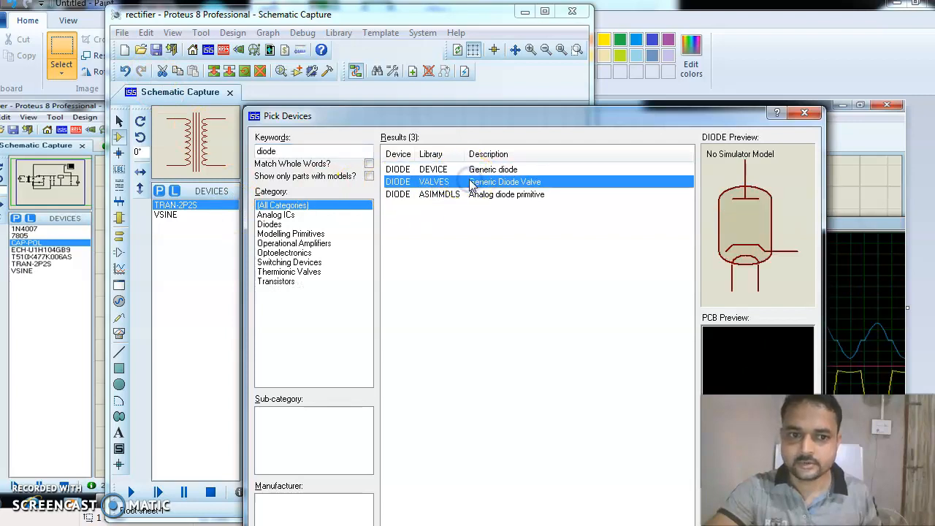
left_click(448, 195)
left_click(445, 170)
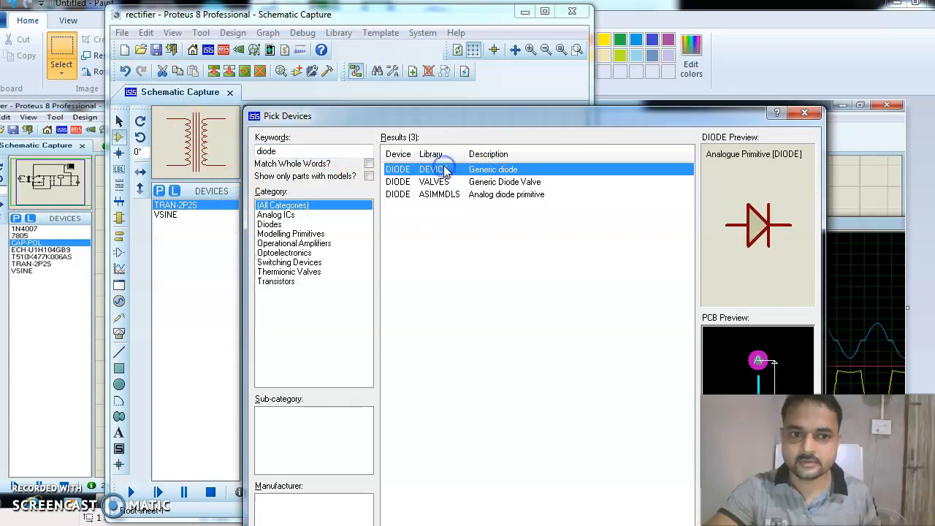
left_click_drag(668, 115, 649, 39)
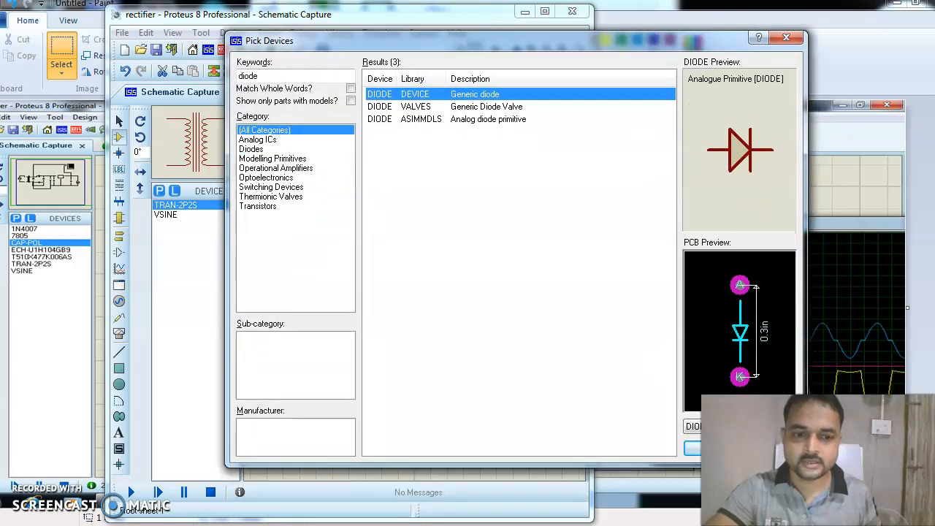
left_click(690, 448)
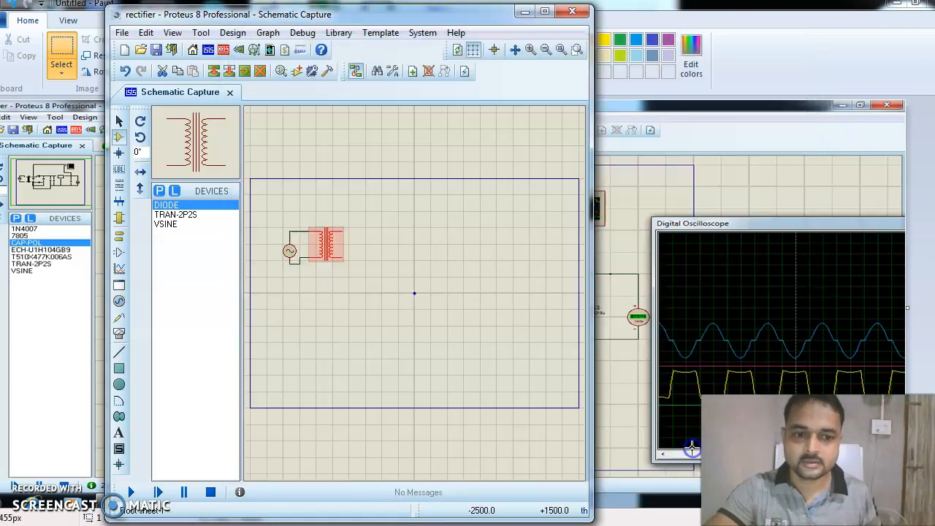
left_click(370, 229)
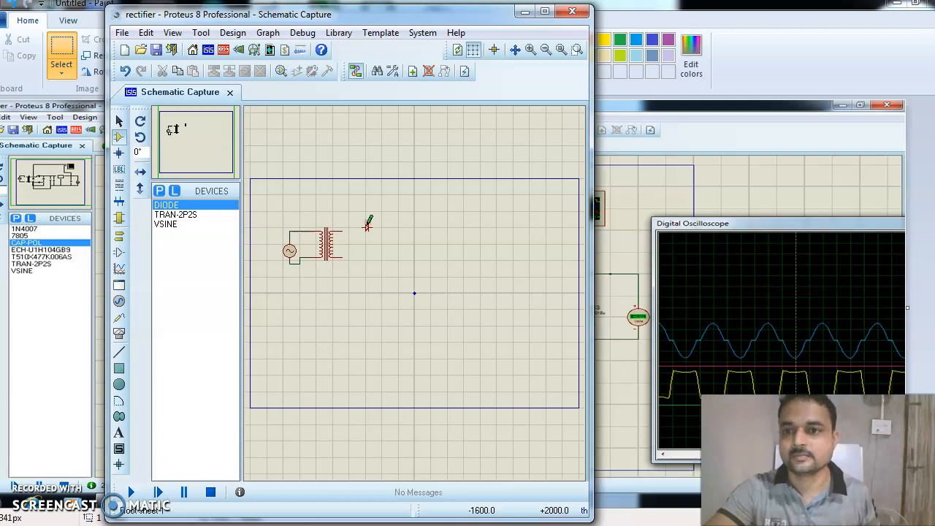
Start opening another project, then cancel the save prompt.
left_click(122, 33)
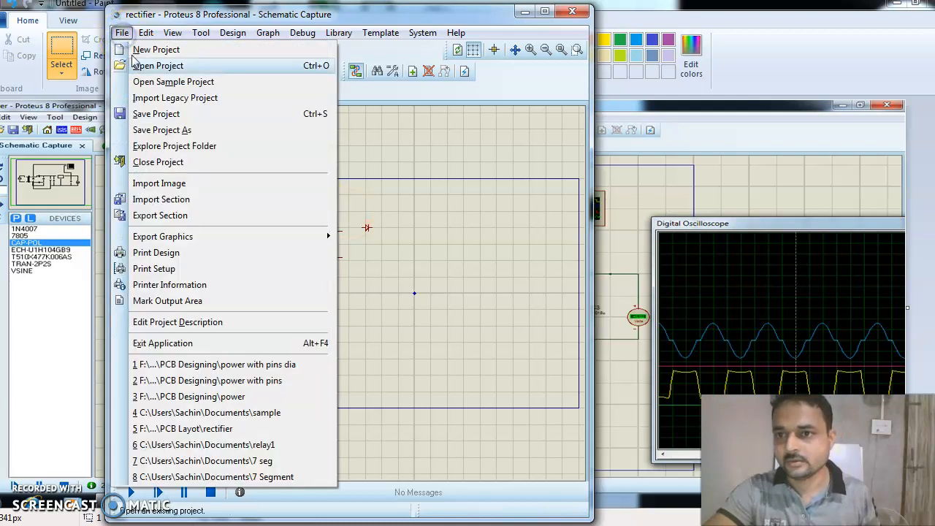
left_click(144, 63)
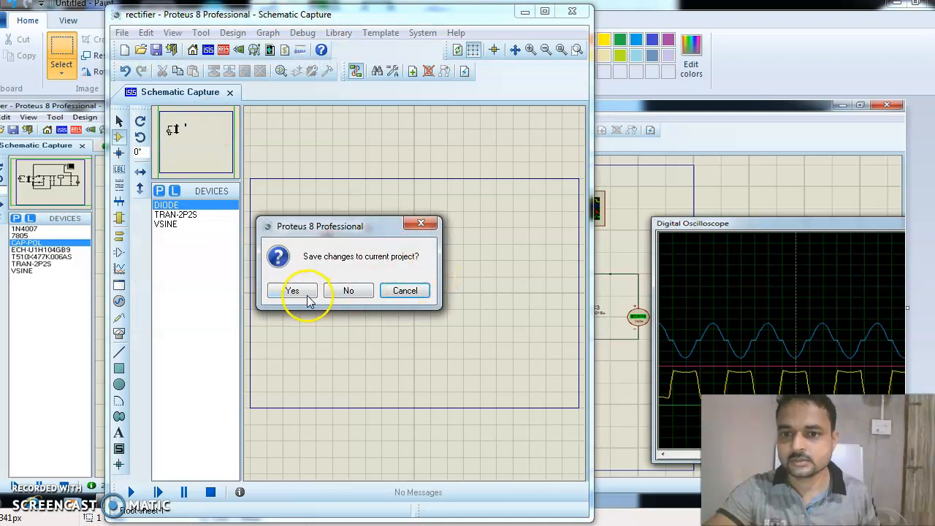
left_click(421, 223)
Save the rectifier project when switching to the recent 'power with pins dia' project.
left_click(120, 33)
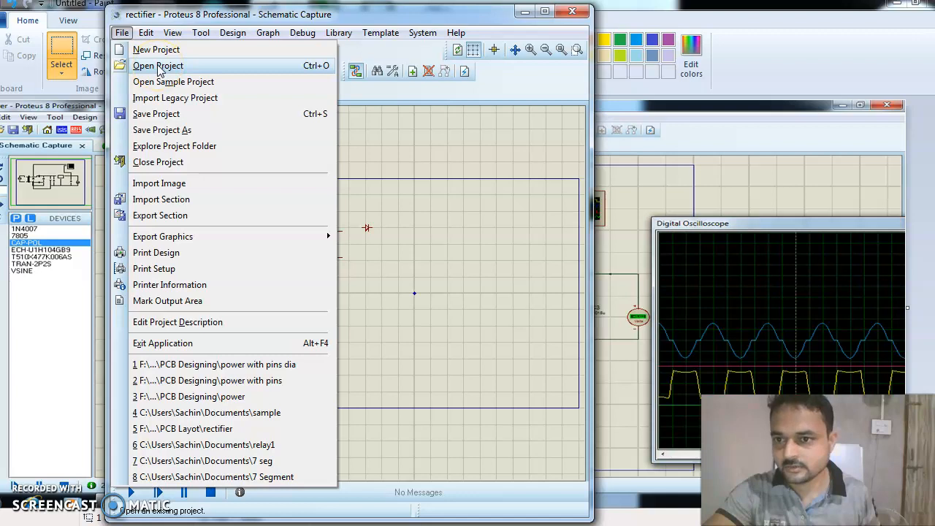
left_click(187, 386)
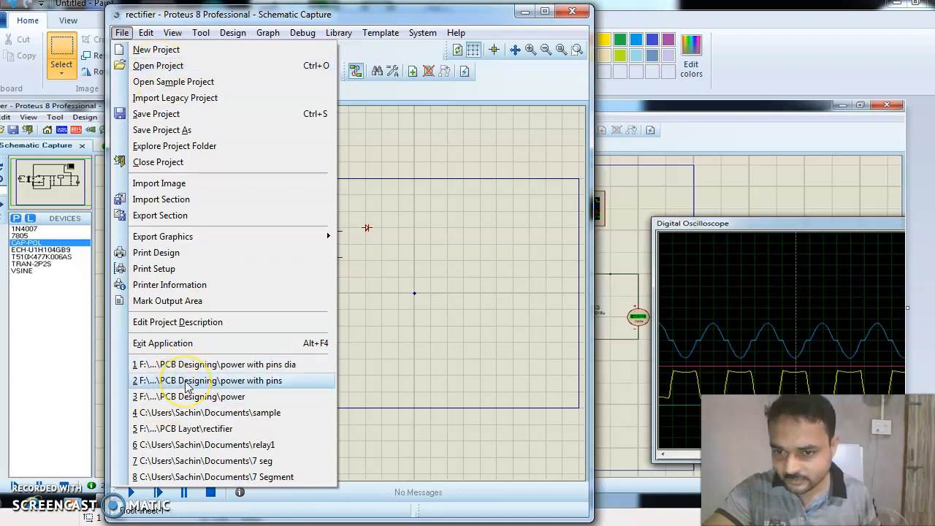
left_click(237, 380)
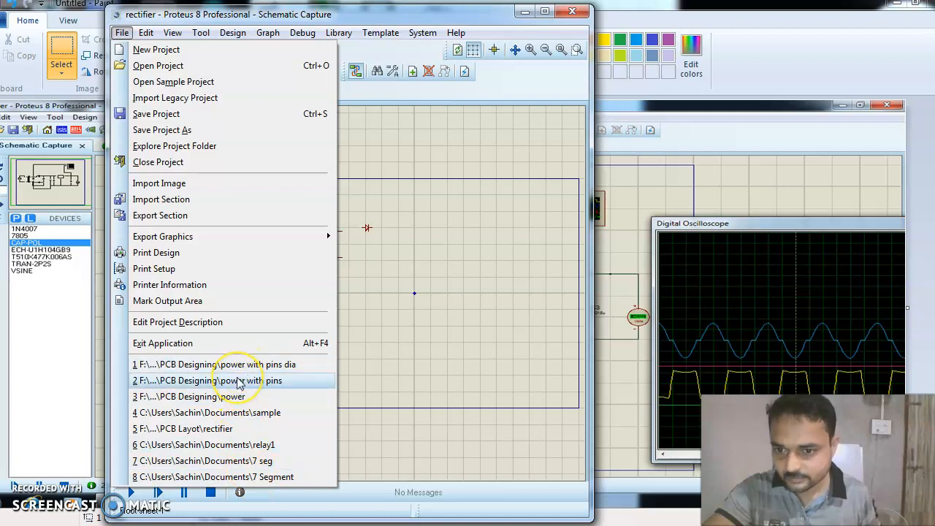
left_click(234, 365)
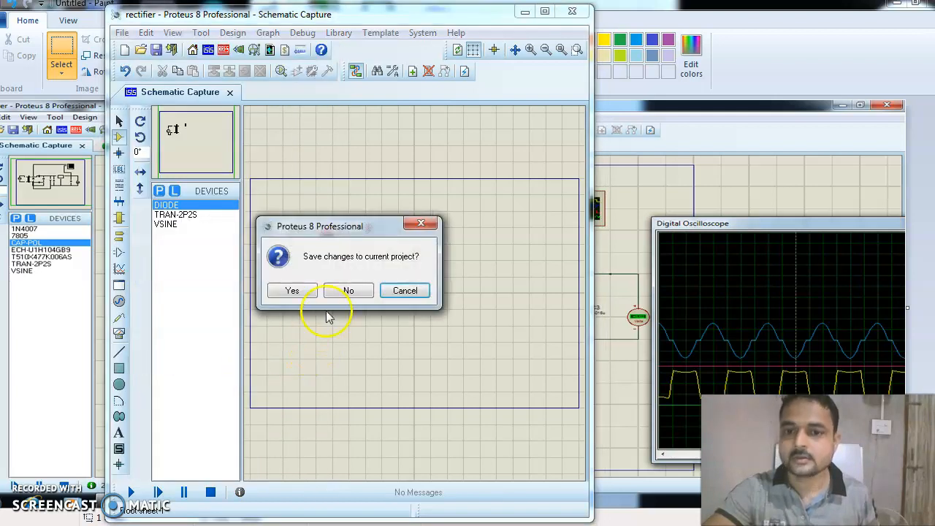
left_click(287, 291)
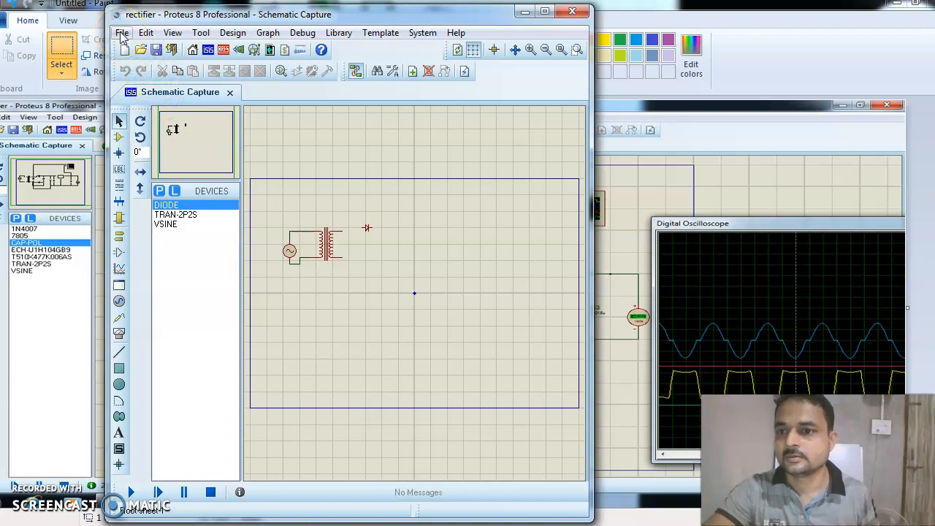
left_click(122, 36)
left_click(146, 64)
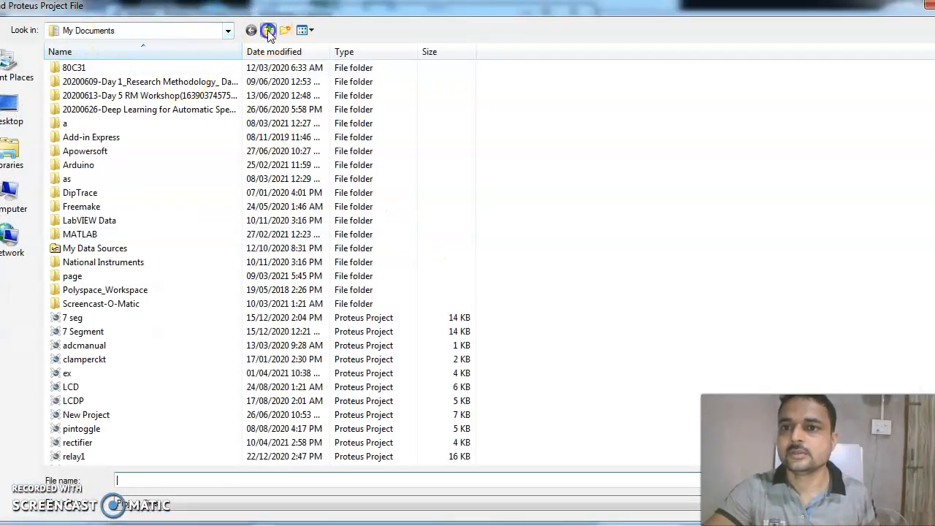
Browse to Local Disk (F:) > Academic Year 2020-21 Sem - I.
left_click(268, 30)
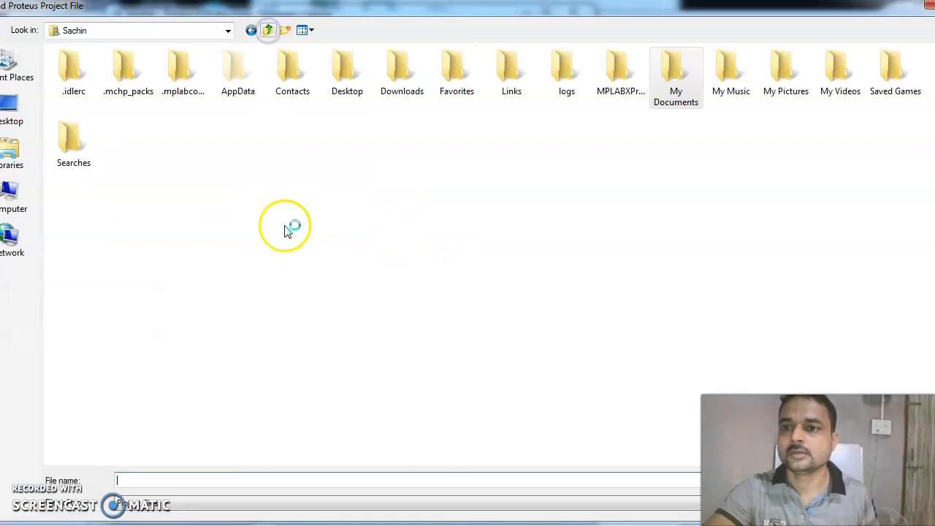
left_click(3, 199)
double_click(596, 79)
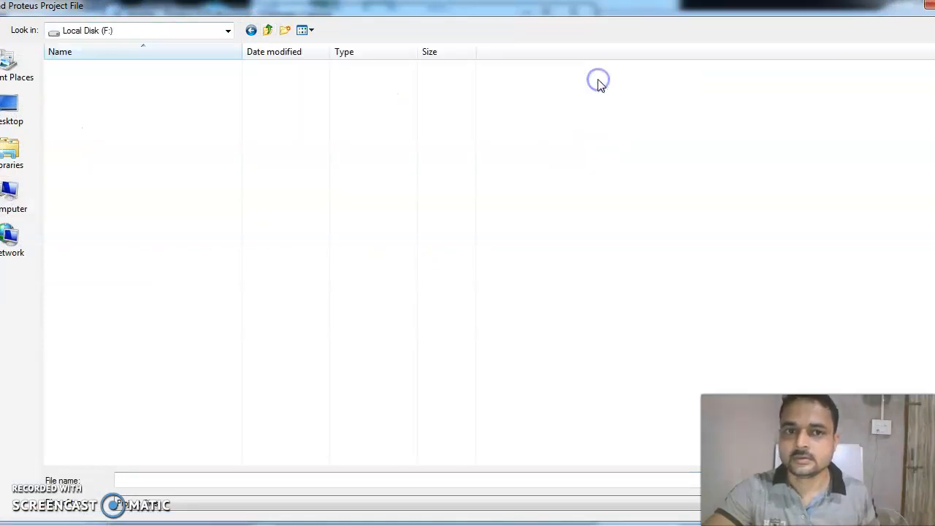
left_click(135, 289)
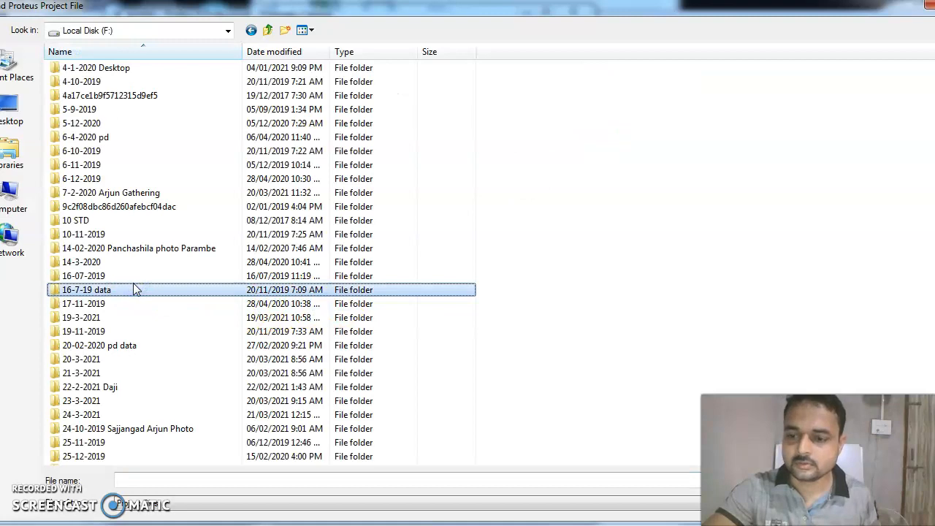
key("a")
left_click(140, 125)
left_click(140, 136)
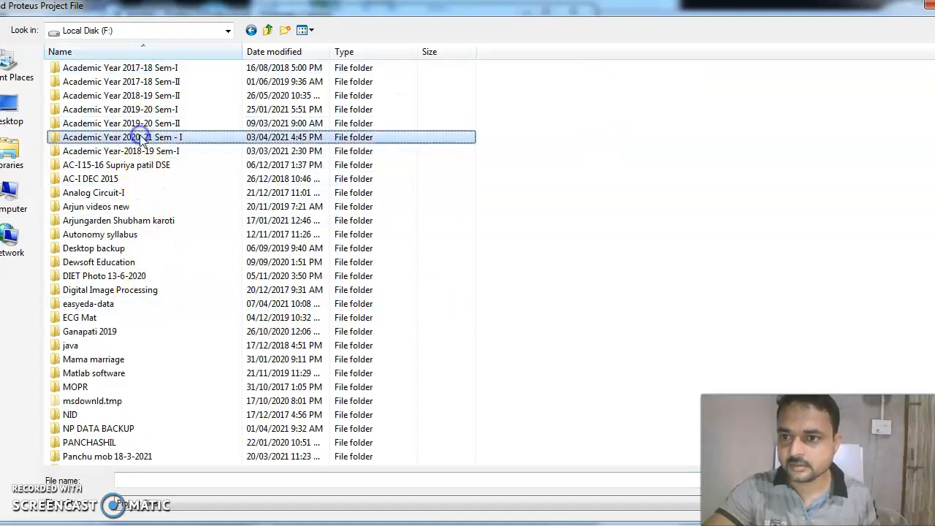
double_click(140, 138)
Open the 'power with pins dia' project from the PCB Designing folder.
left_click(124, 248)
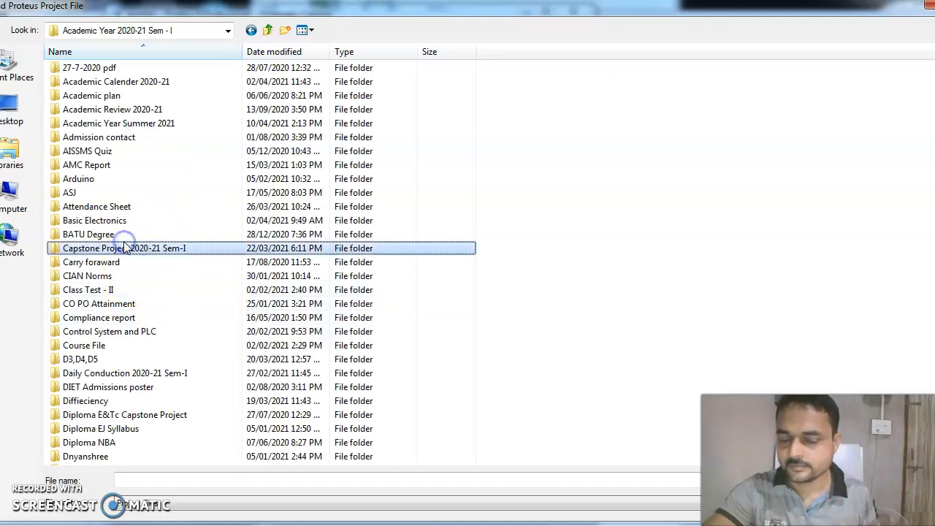
key("p")
left_click(107, 138)
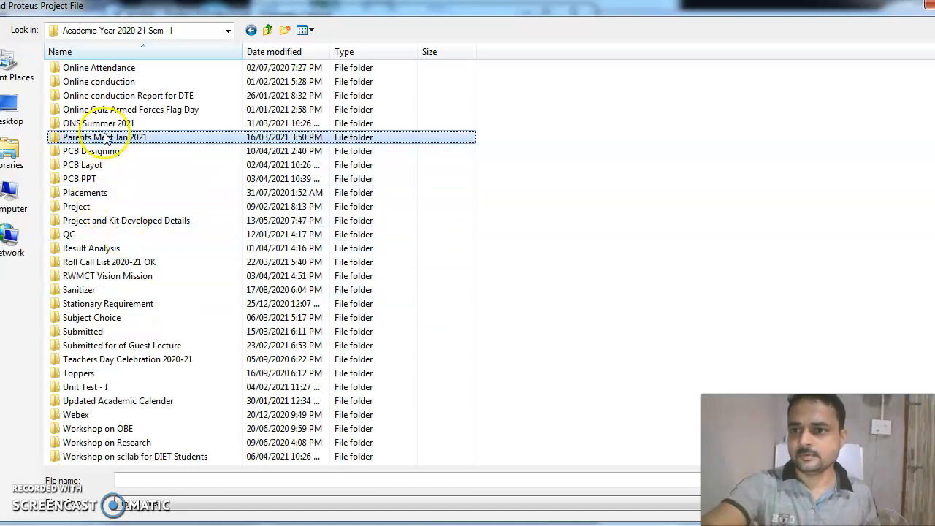
double_click(92, 149)
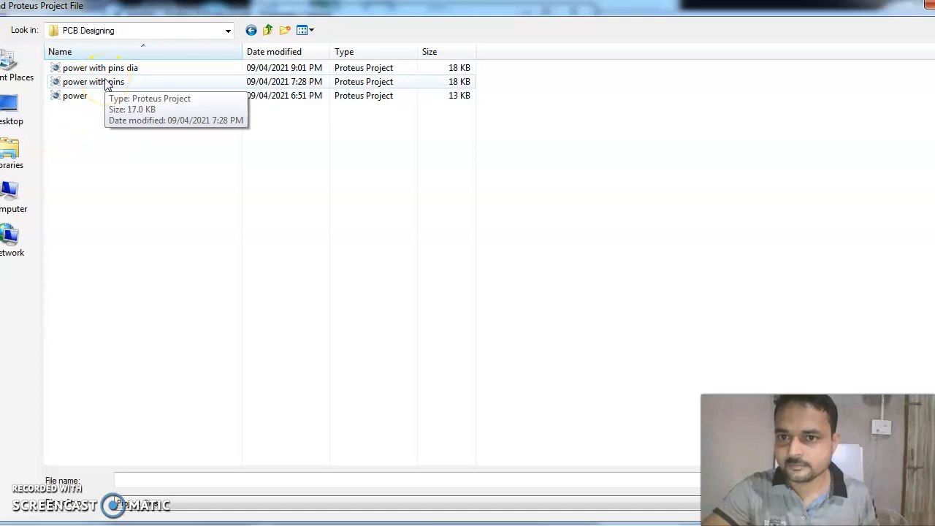
double_click(102, 67)
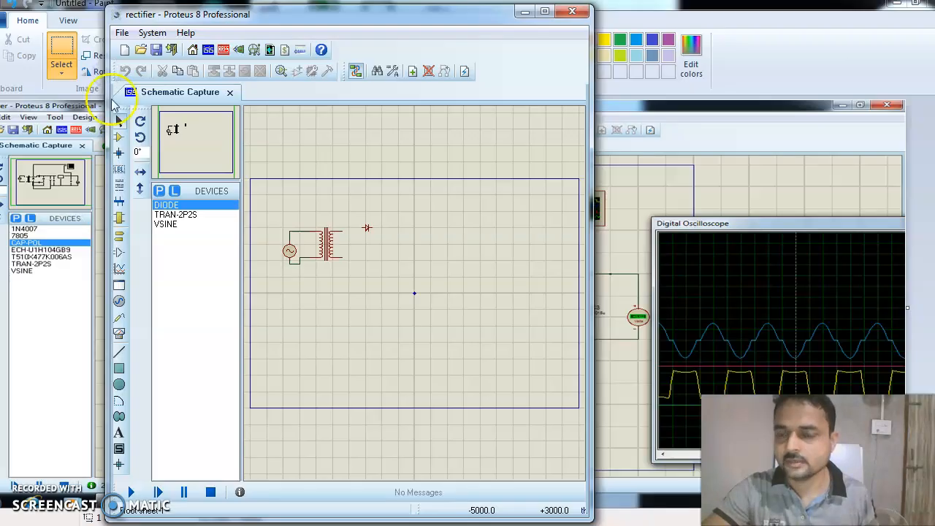
Dismiss the DRC error notice, review the schematic, then show the power with pins dia PCB layout.
left_click(344, 302)
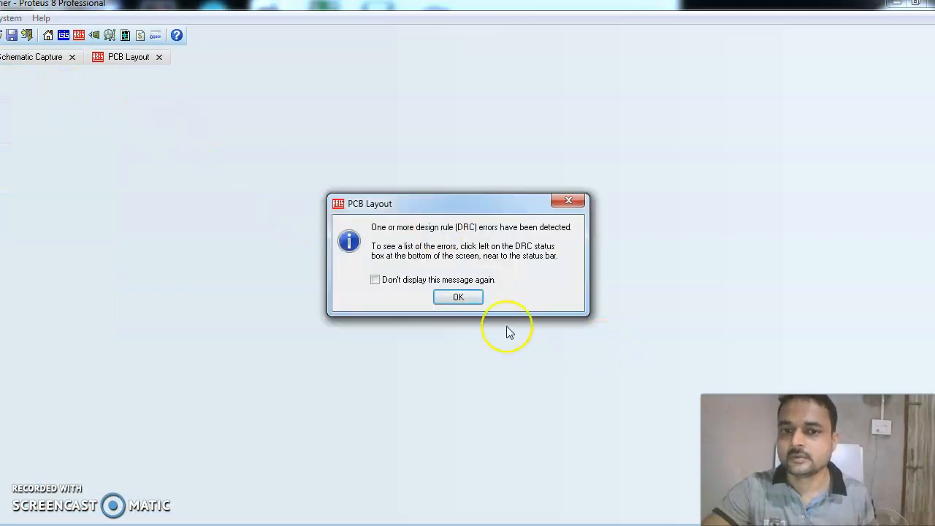
left_click(456, 298)
left_click(26, 58)
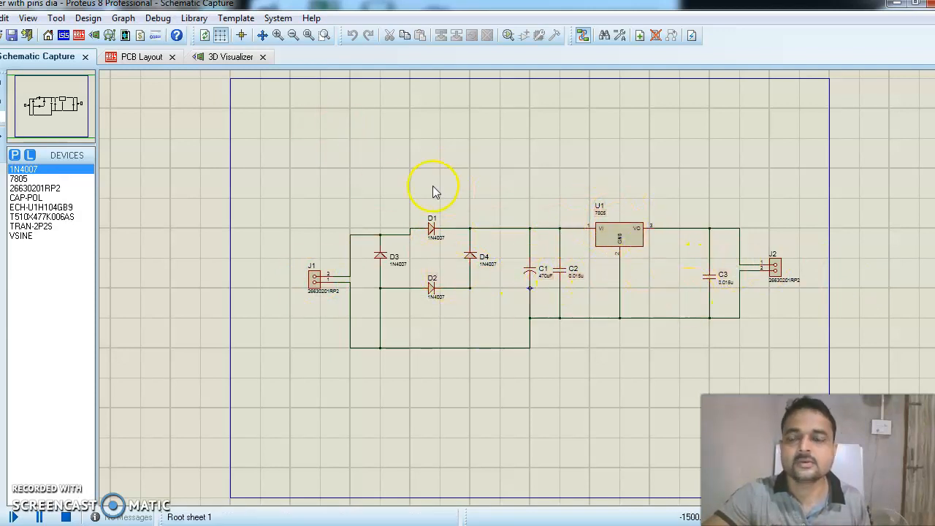
left_click(140, 56)
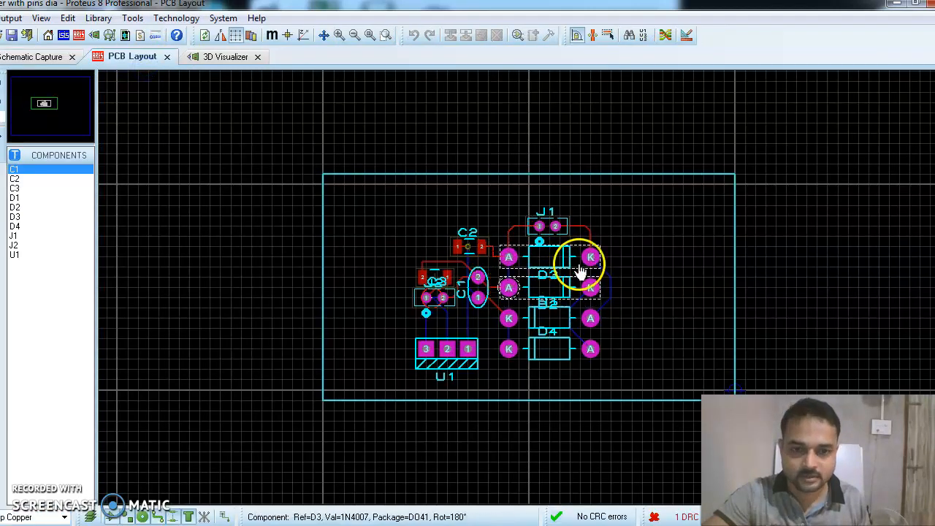
left_click(235, 56)
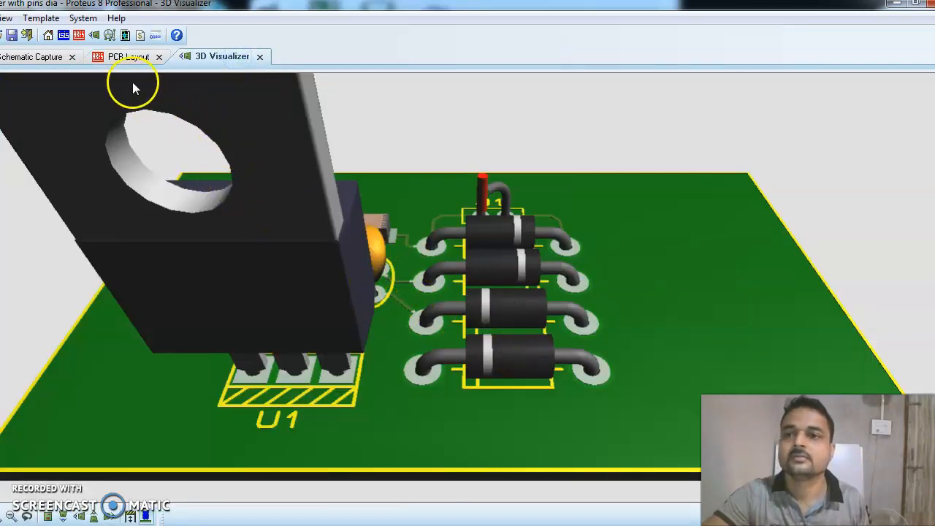
left_click(133, 56)
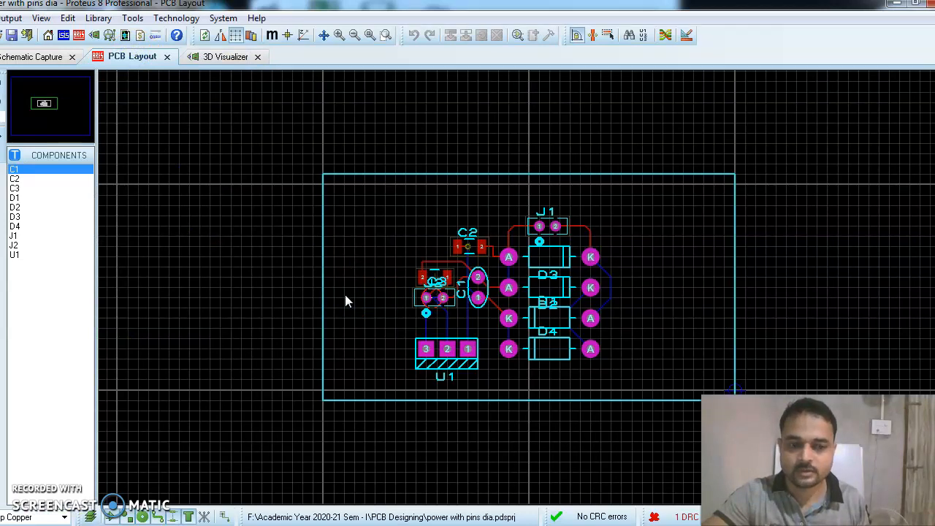
left_click(54, 57)
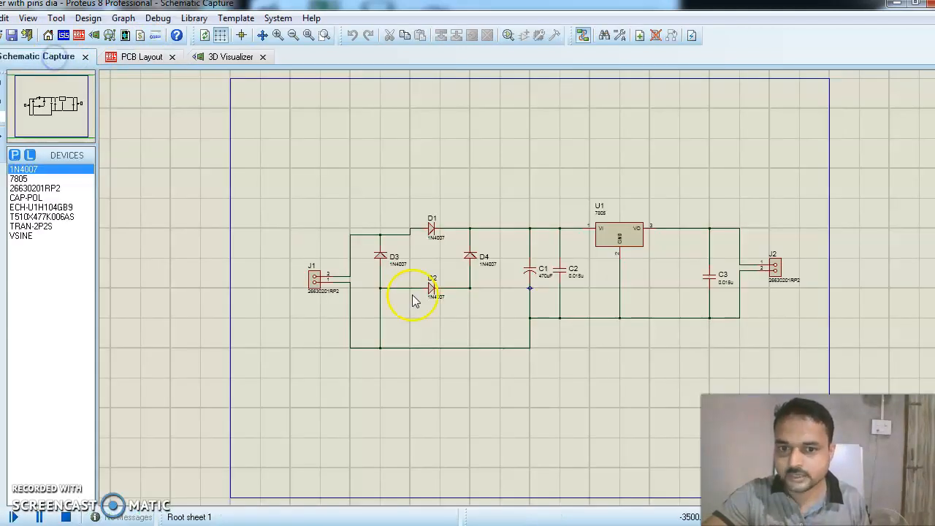
left_click(79, 36)
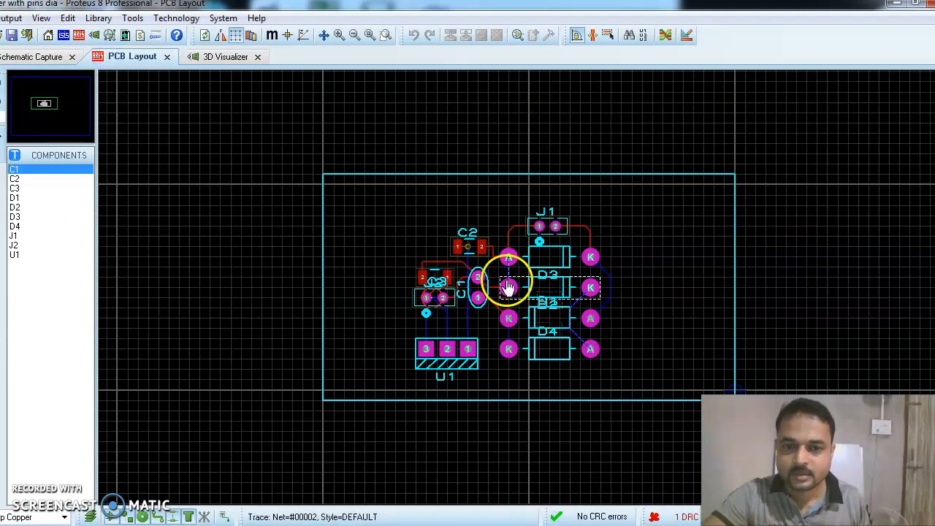
left_click(132, 20)
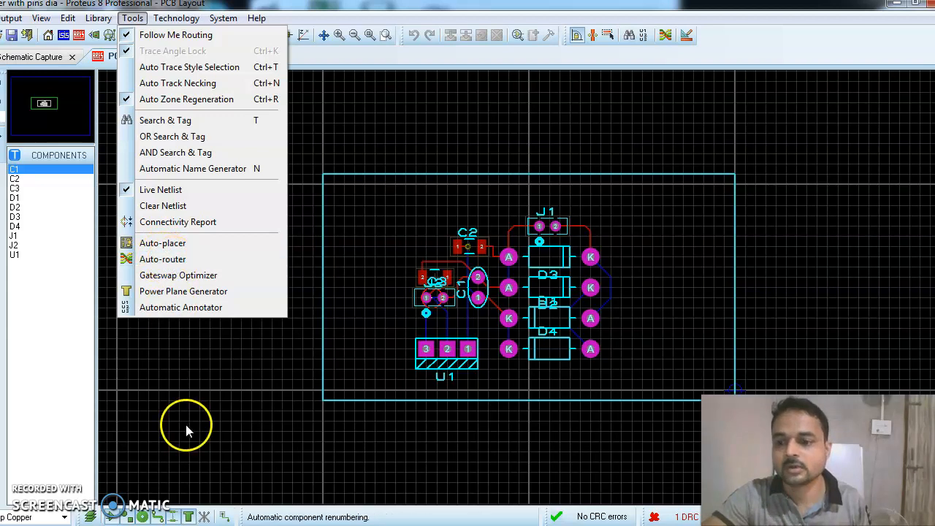
Close the Tools menu without running anything and make Board Edge the current layer.
left_click(149, 419)
left_click(64, 517)
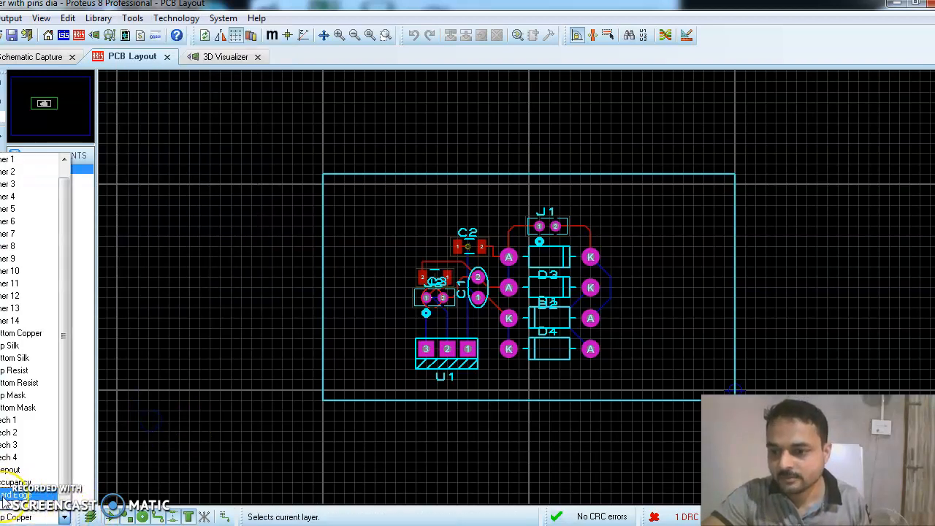
left_click(4, 498)
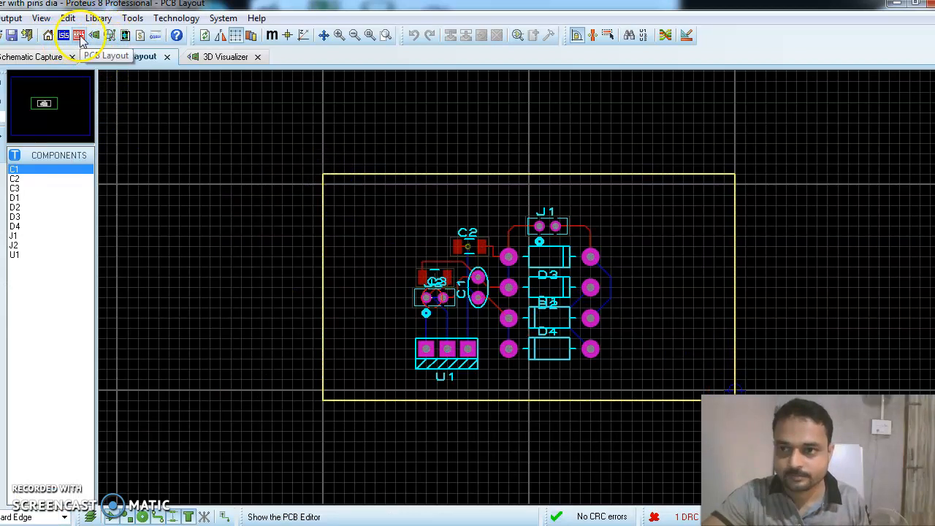
Check the board tools and 3D view, then return to the PCB layout's Output menu.
left_click(127, 19)
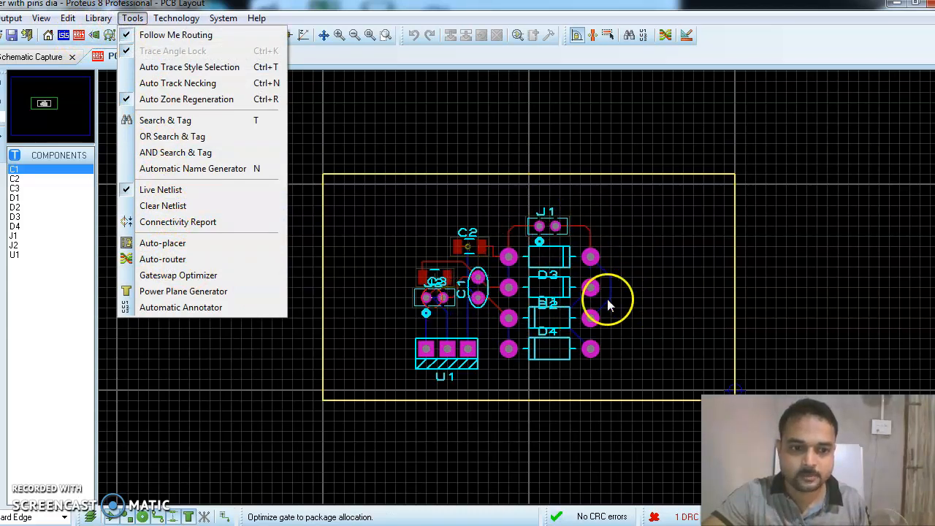
left_click(367, 263)
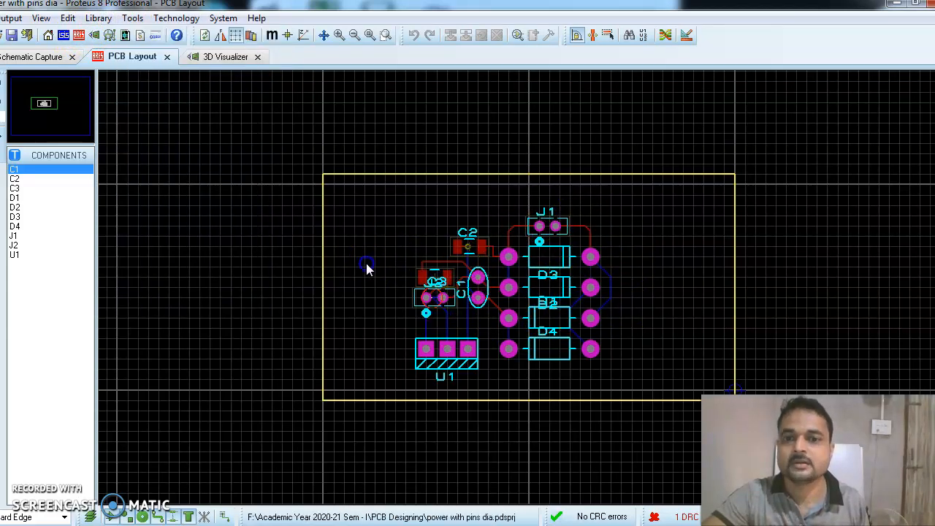
left_click(231, 58)
left_click(133, 62)
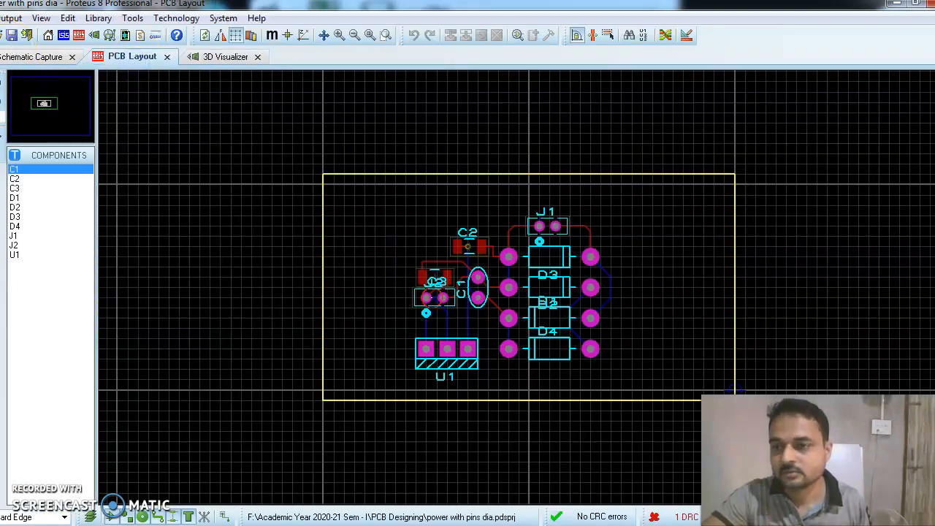
left_click(11, 18)
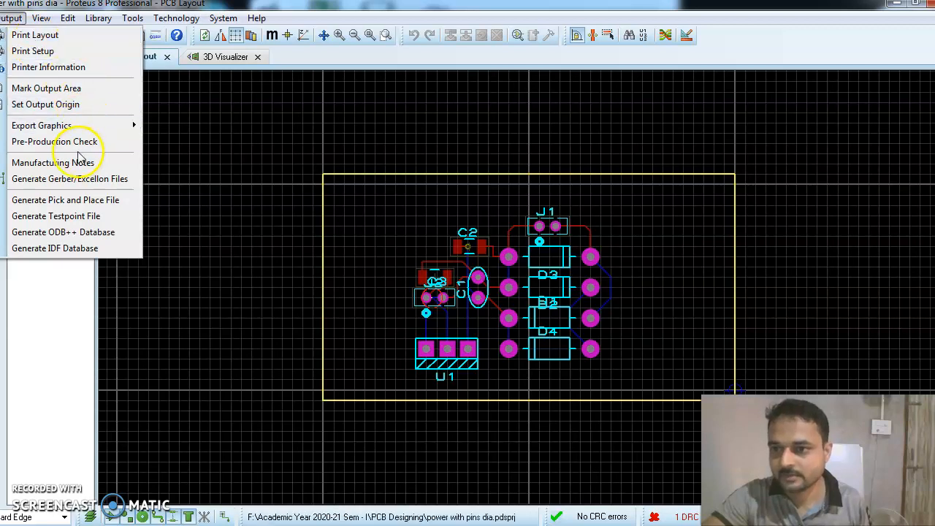
Export the layout artwork as power with pins dia.PDF with Mirror reflection.
mouse_move(64, 132)
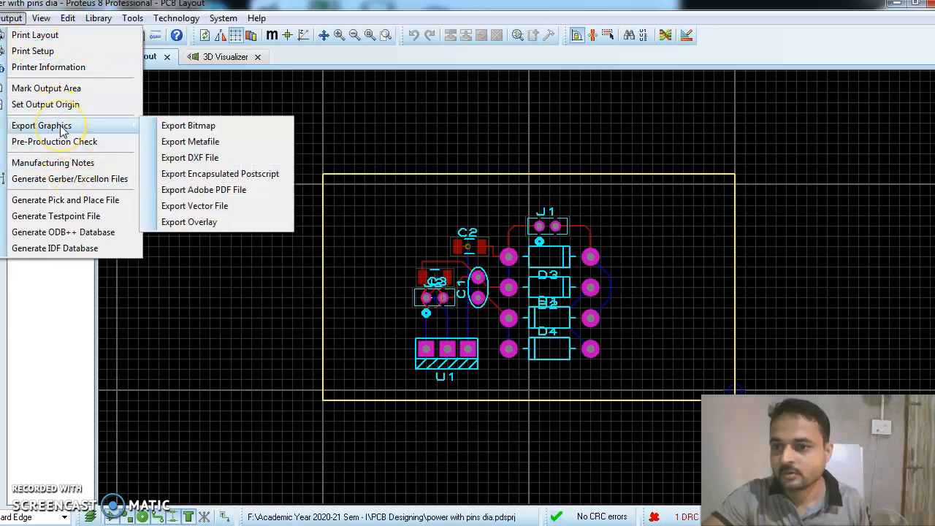
left_click(218, 190)
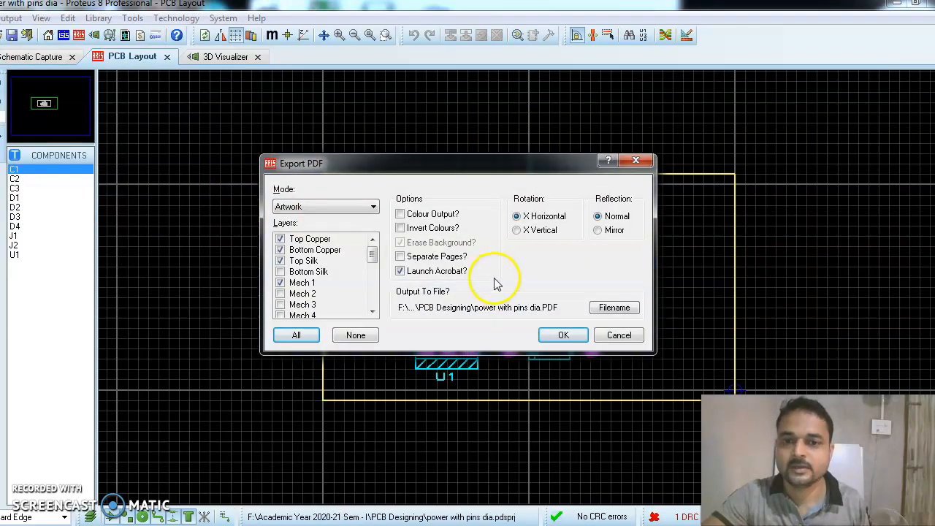
left_click(599, 230)
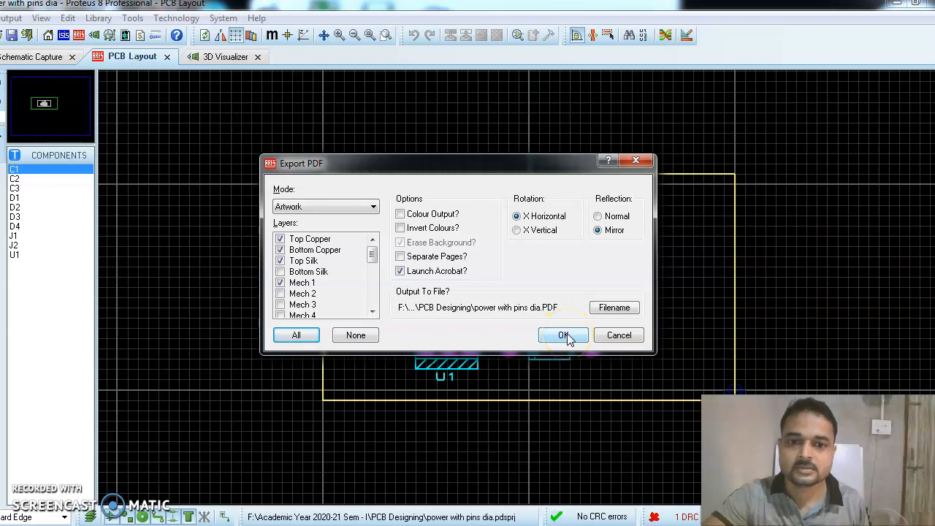
left_click(404, 270)
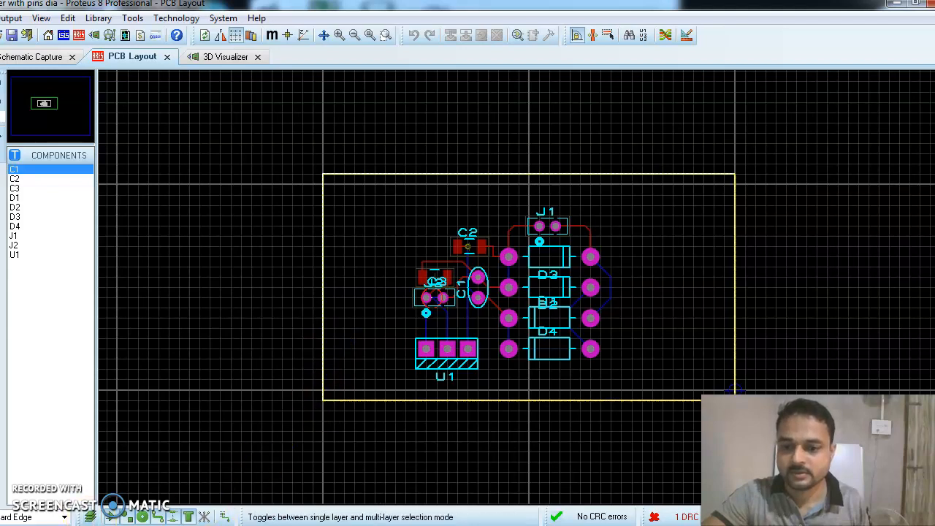
left_click(337, 416)
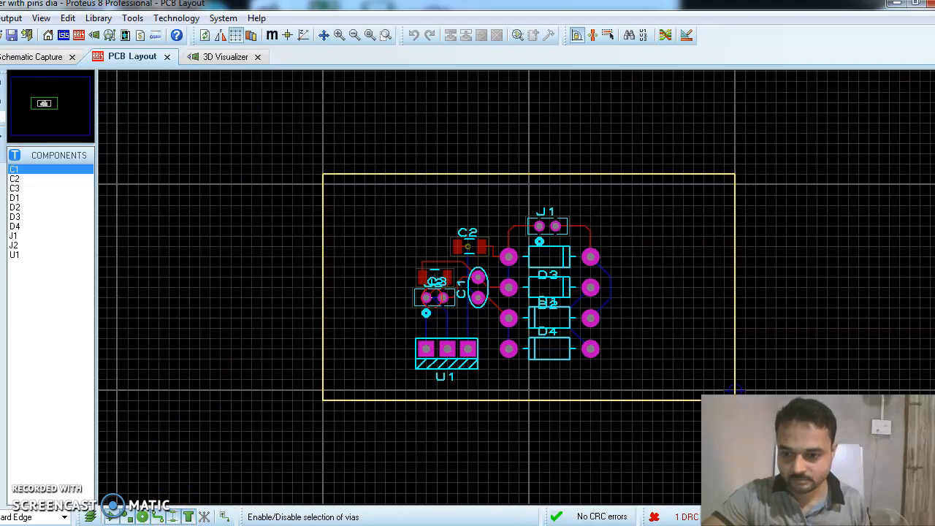
left_click(419, 192)
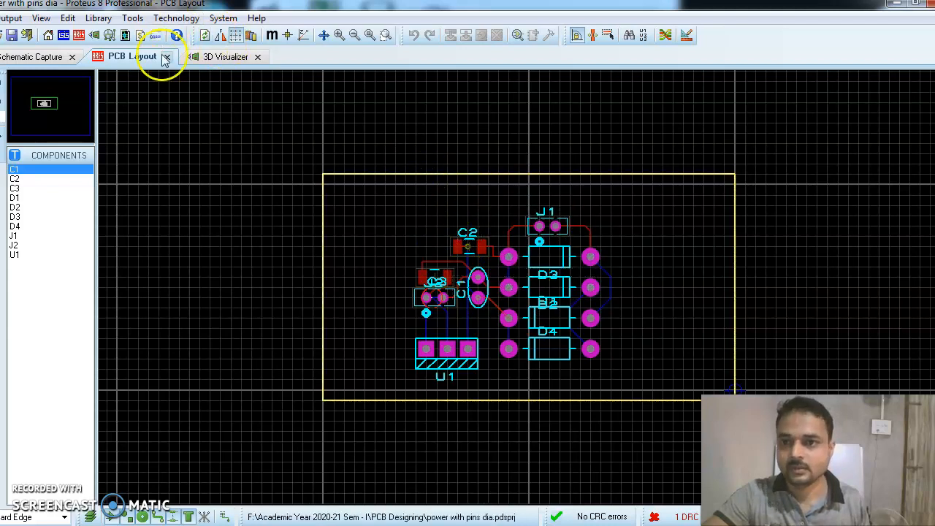
left_click(47, 63)
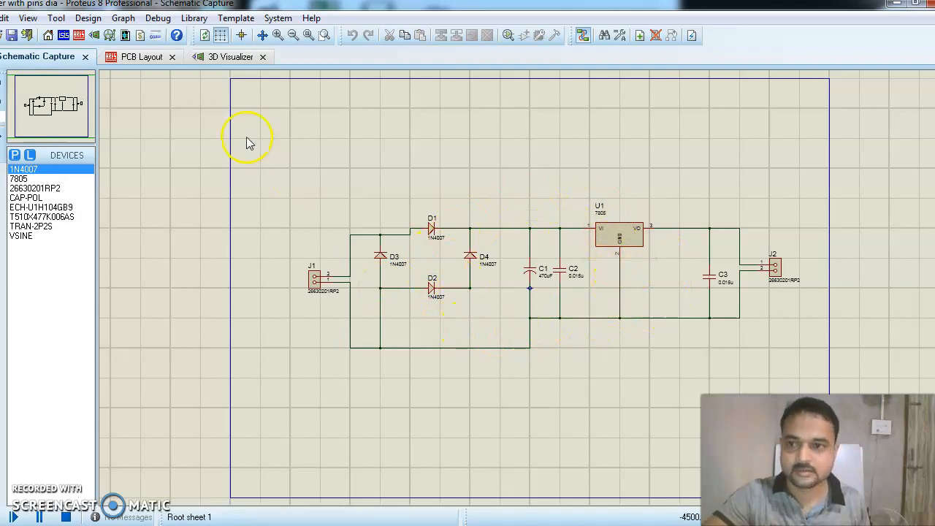
left_click(147, 59)
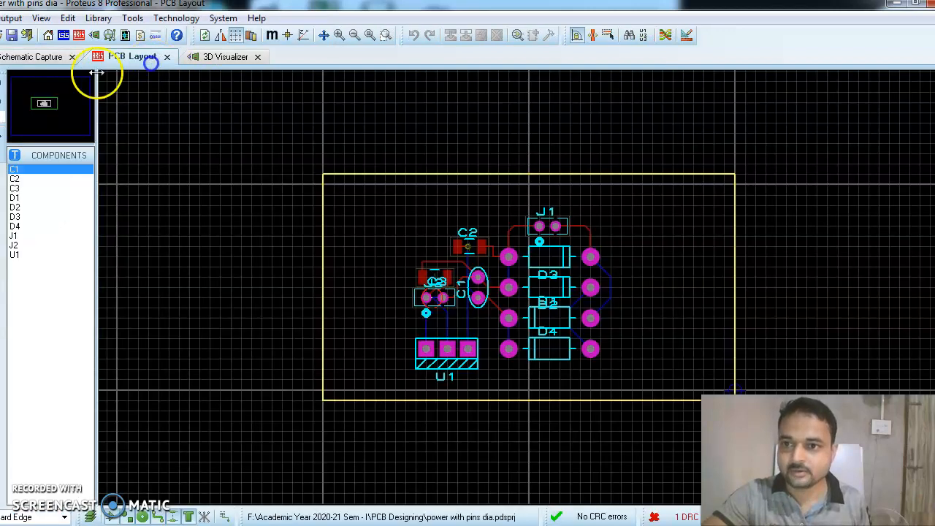
left_click(35, 57)
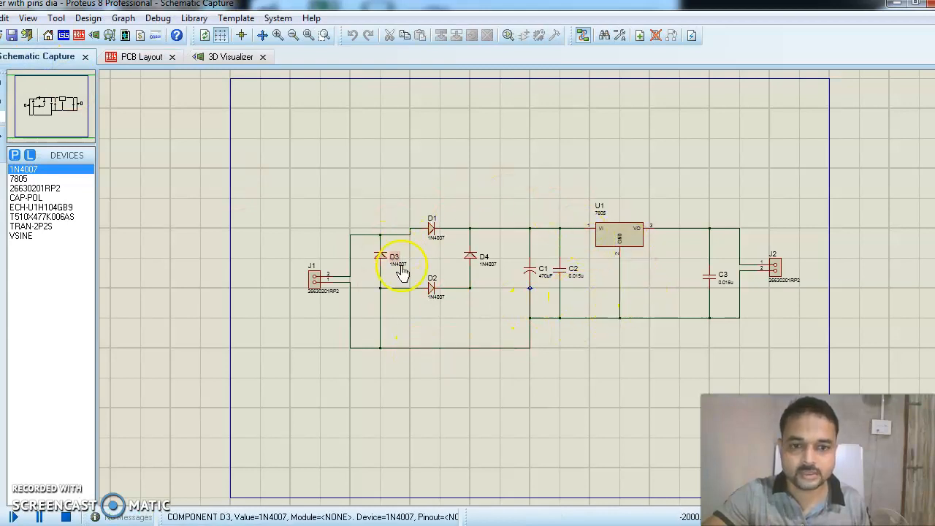
left_click(147, 58)
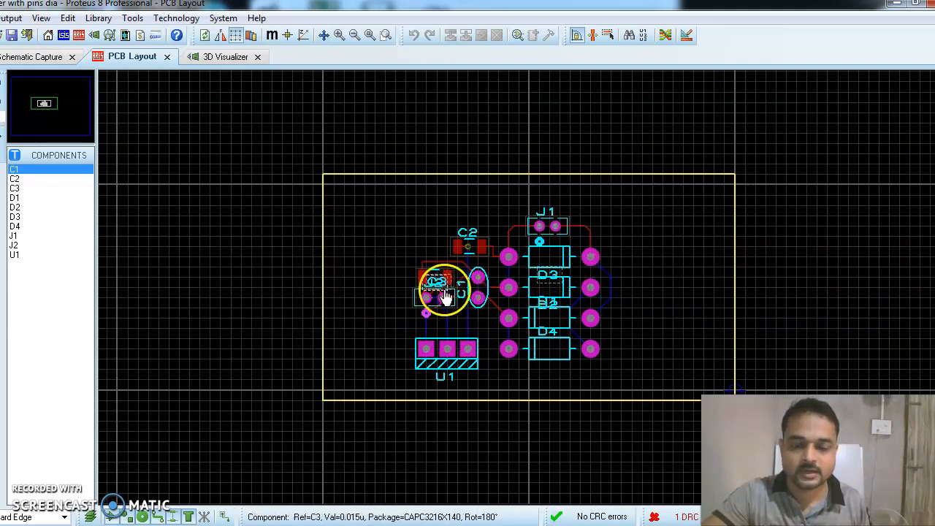
In the 3D Visualizer, view the board from underneath, top, front, left, back and right.
left_click(231, 58)
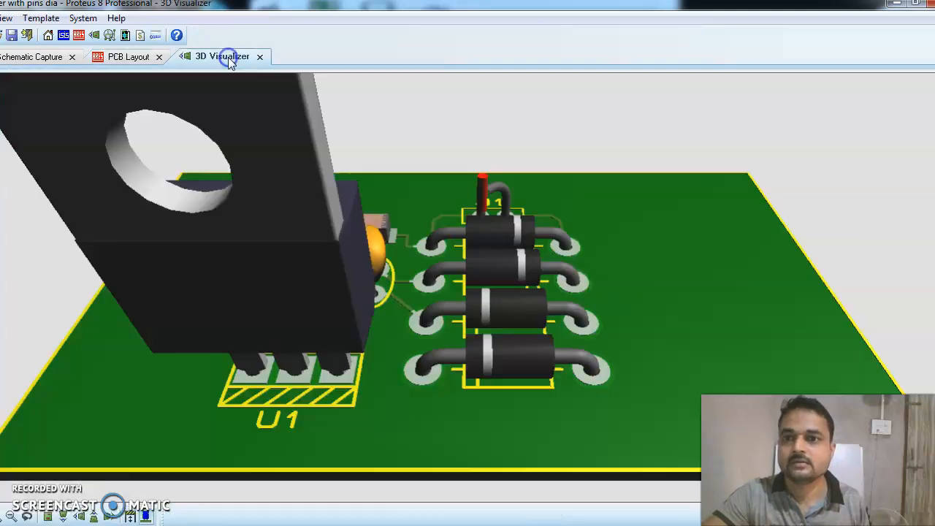
scroll(402, 329, "up", 2)
scroll(409, 359, "down", 2)
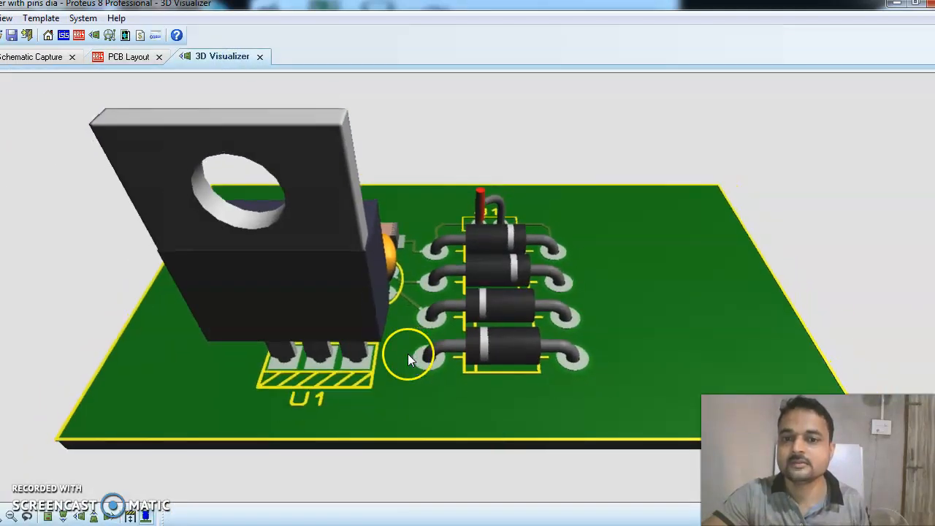
left_click(27, 517)
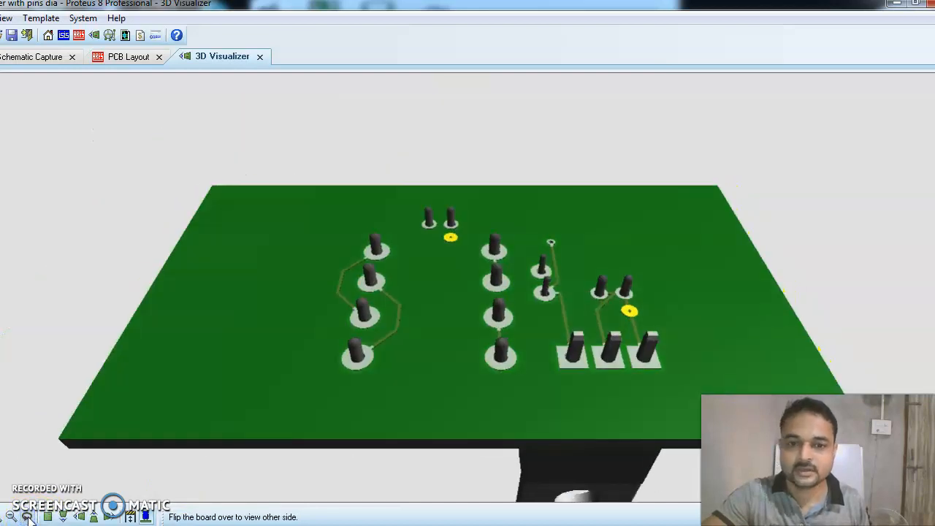
left_click(48, 517)
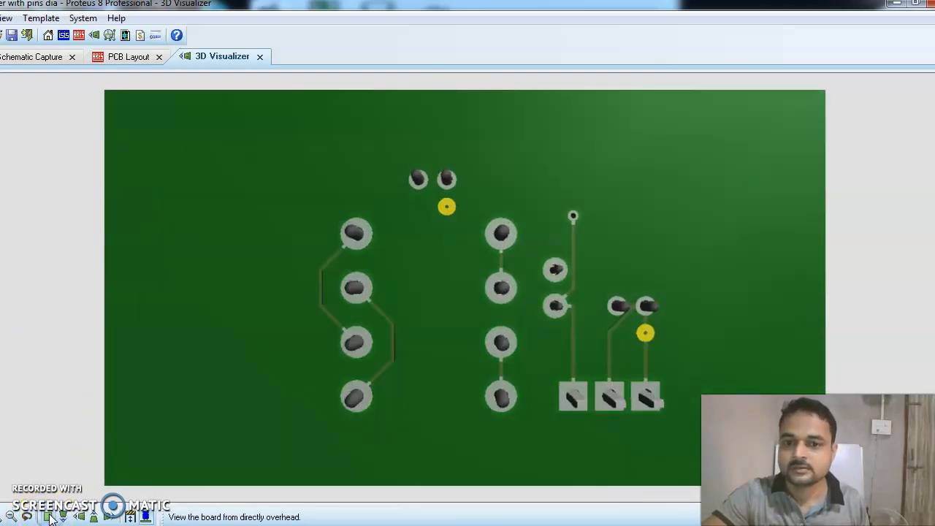
left_click(63, 516)
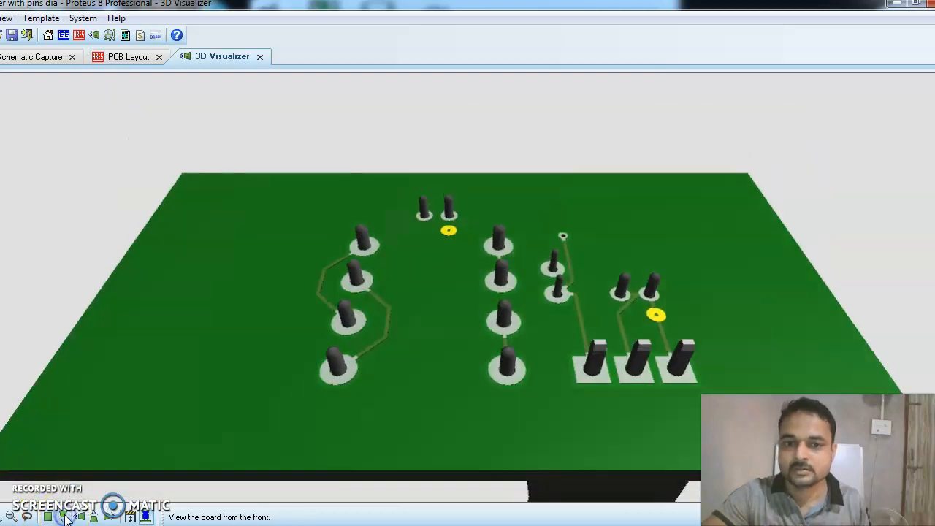
left_click(79, 517)
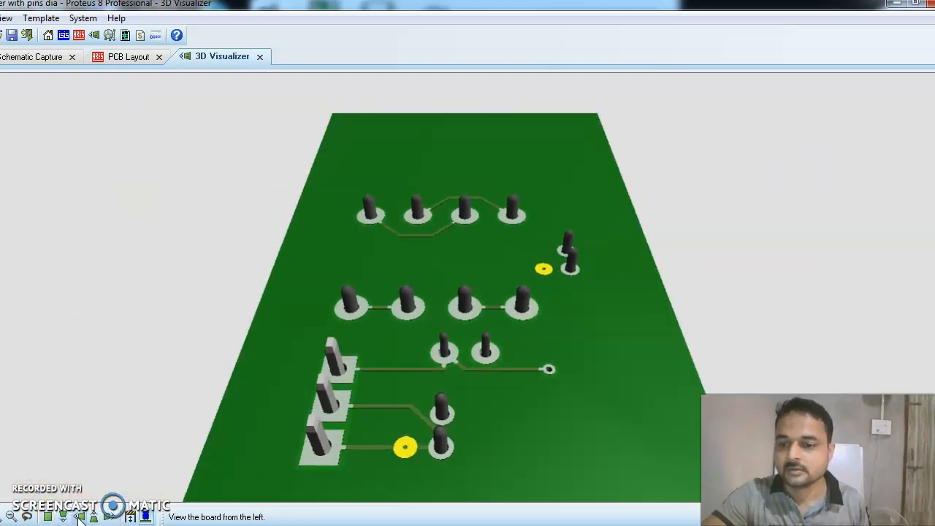
left_click(27, 517)
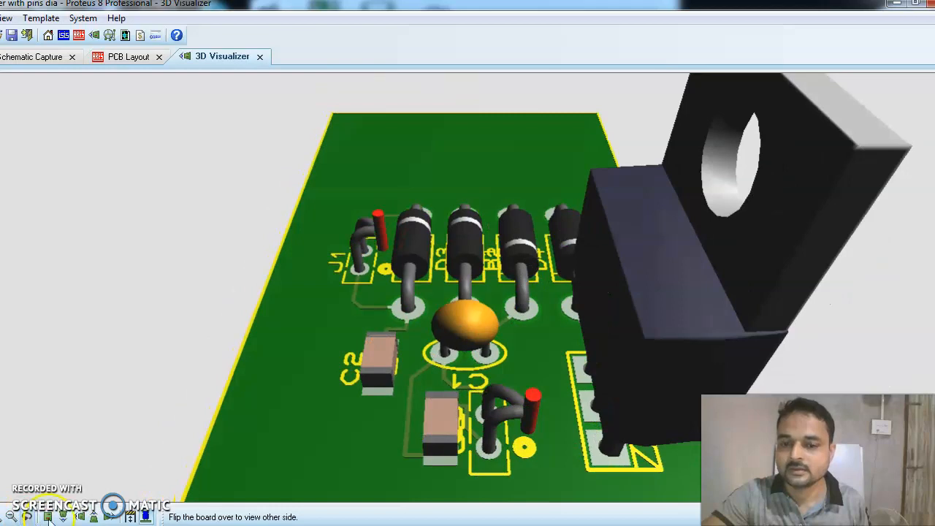
left_click(95, 518)
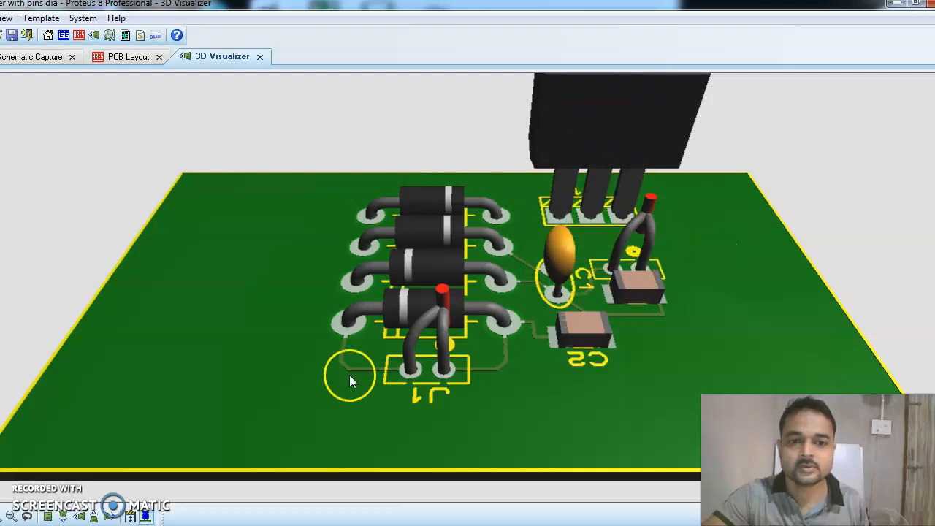
left_click(107, 516)
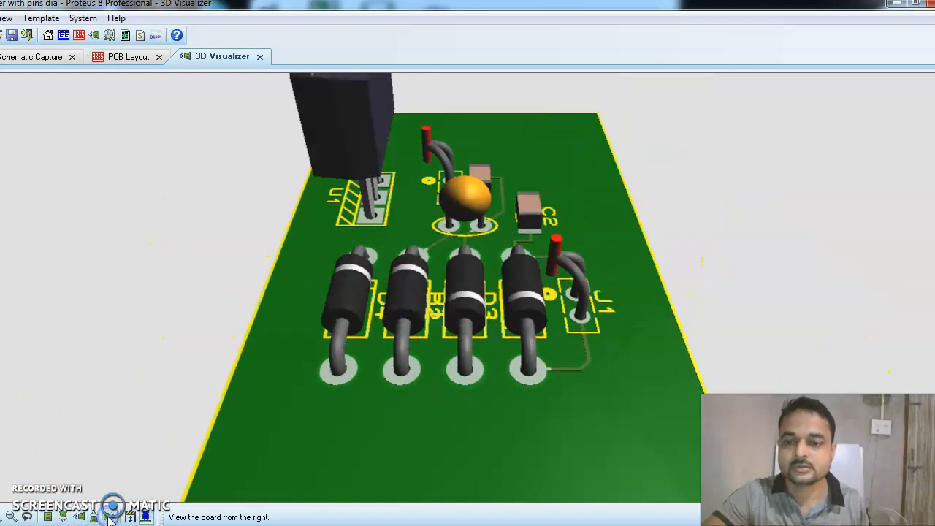
Toggle the height bounds and 3D components off and on, then return to the rectifier schematic.
left_click(128, 518)
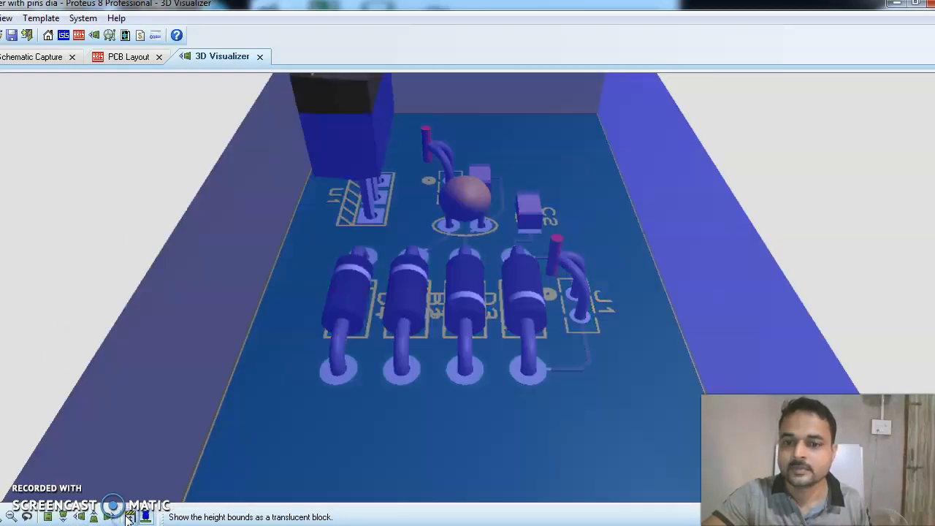
left_click(129, 518)
left_click(146, 518)
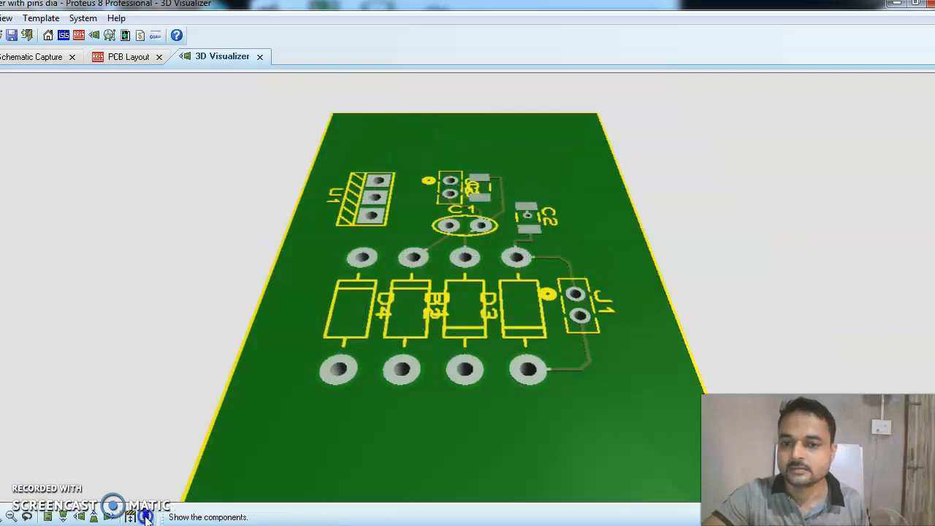
left_click(146, 518)
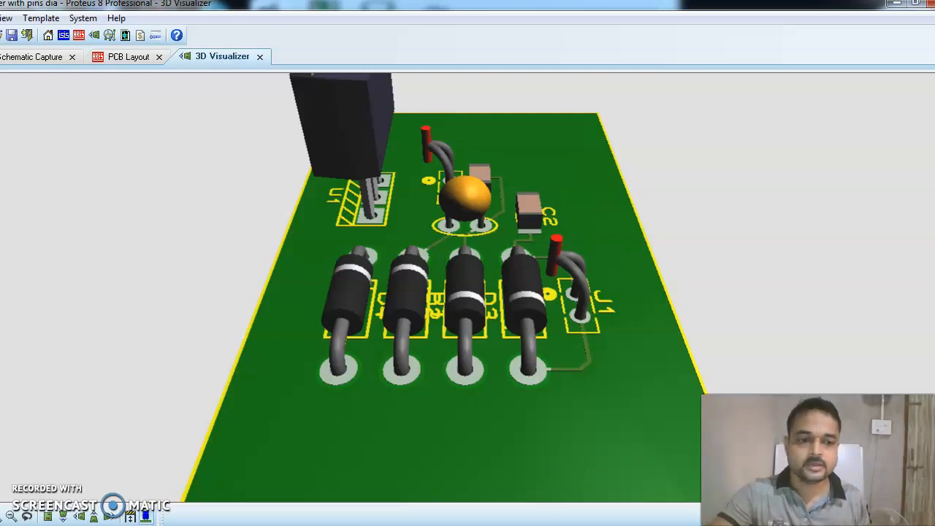
left_click(51, 56)
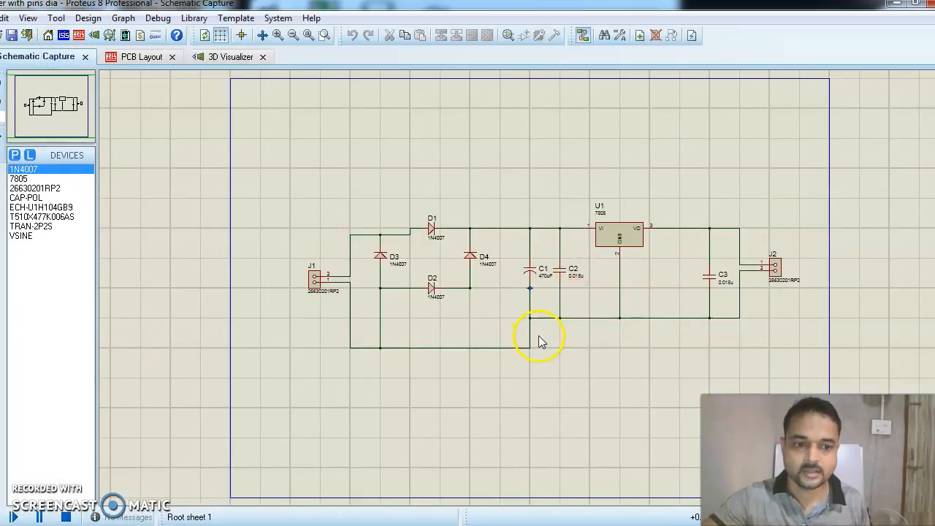